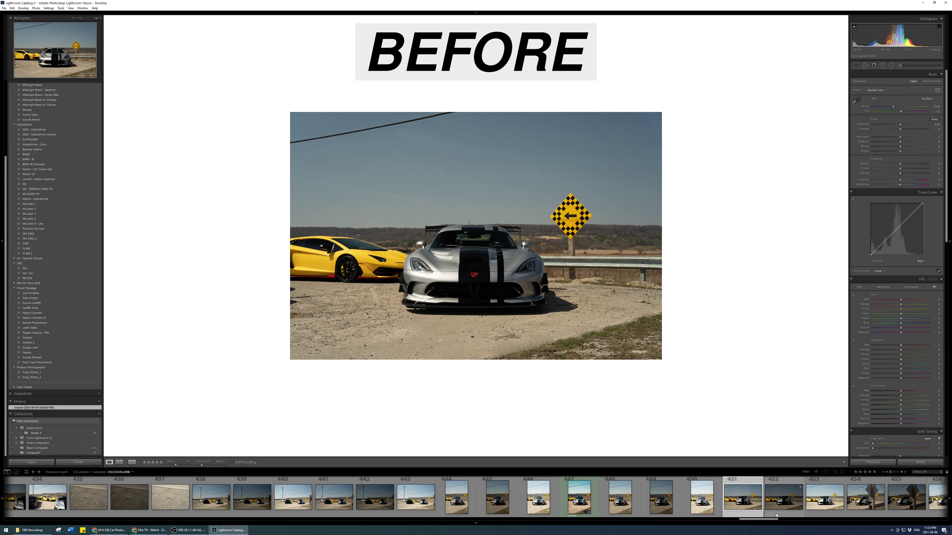
Merge bracketed exposures 451–453 into one HDR photo with Photo Merge > HDR
left_click(817, 513, "shift")
right_click(817, 513)
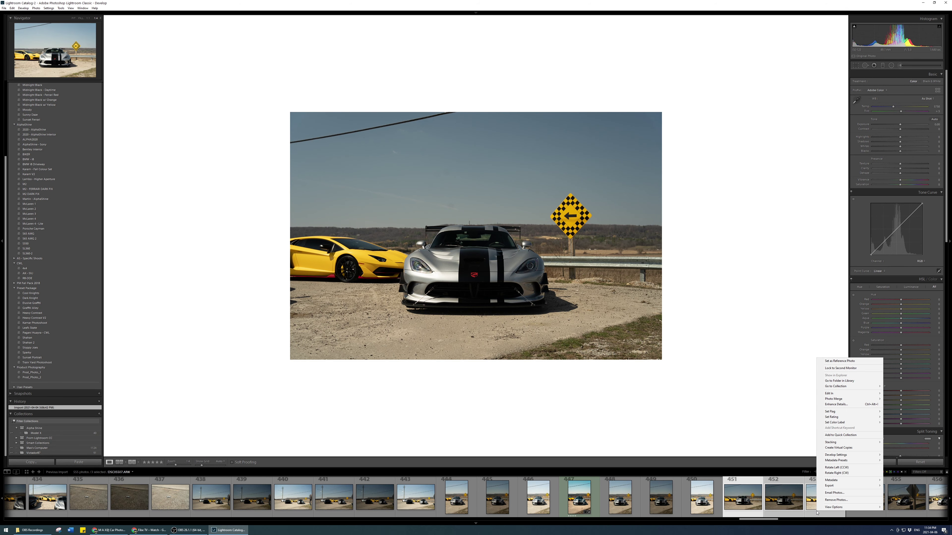
mouse_move(845, 398)
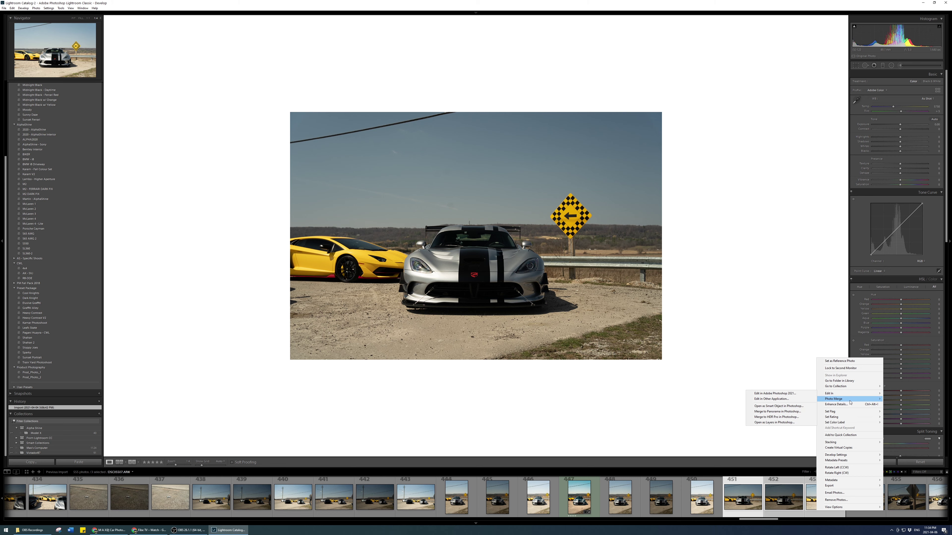
left_click(903, 399)
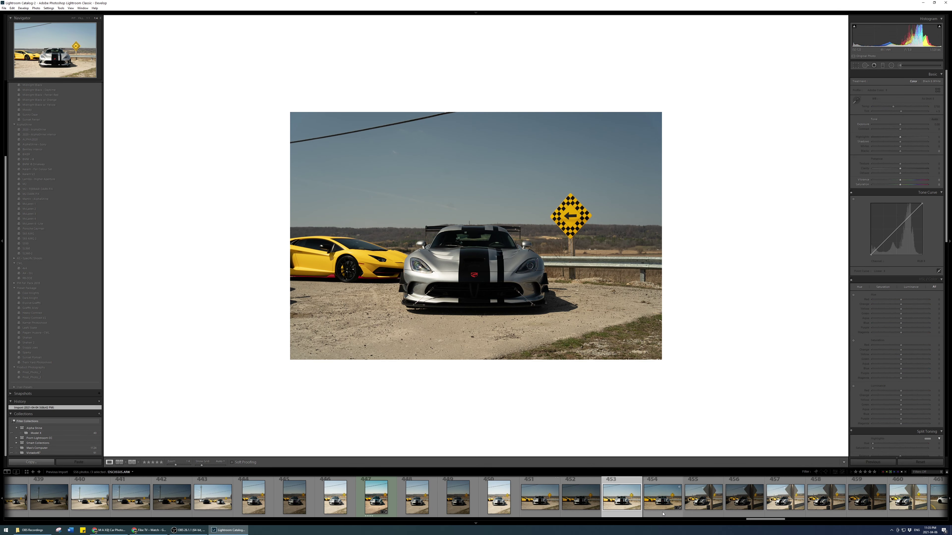
On the HDR photo, reset exposure to 0.00, set highlights -58, vibrance -20, saturation +30
left_click(652, 501)
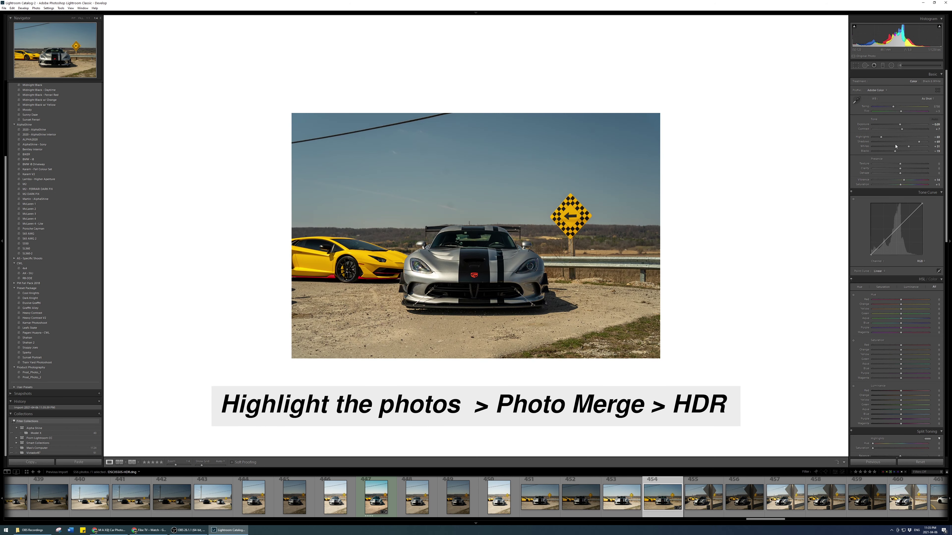
double_click(901, 127)
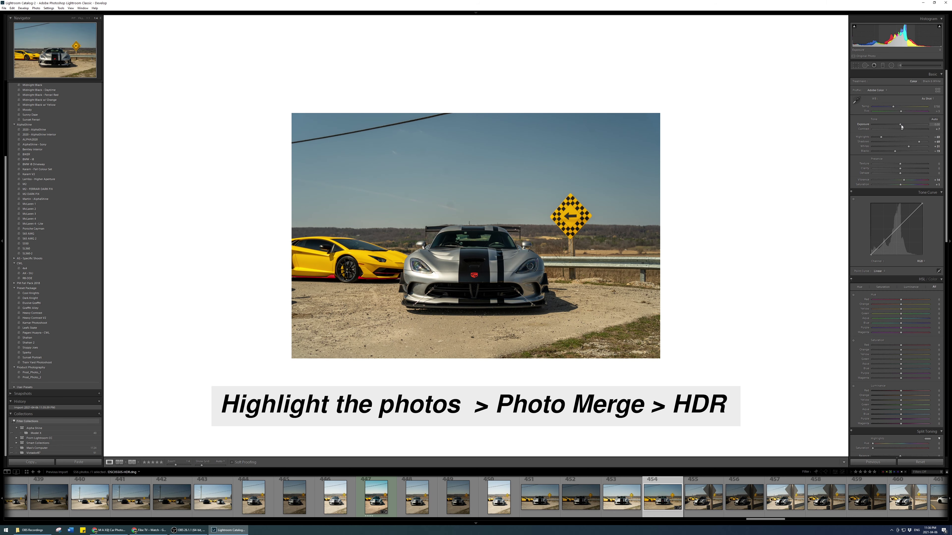
left_click(934, 124)
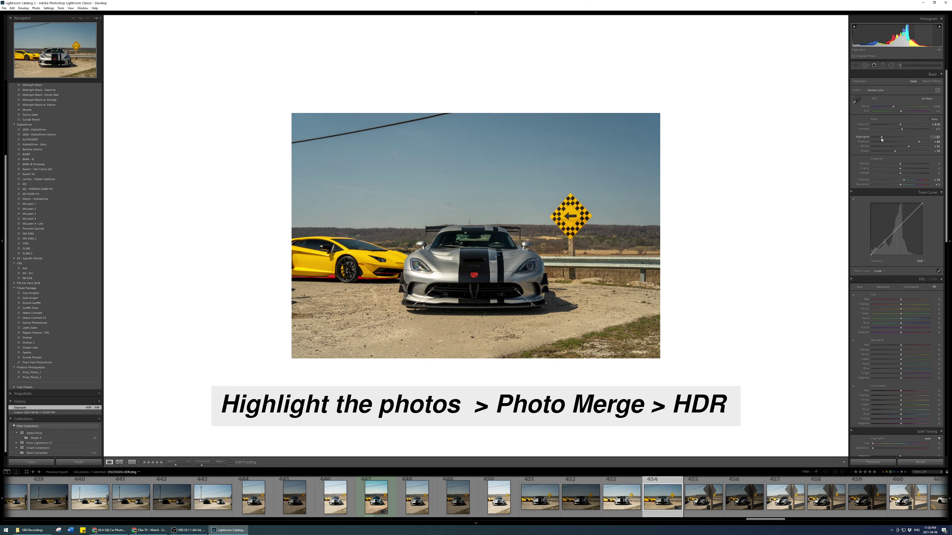
left_click_drag(882, 140, 903, 170)
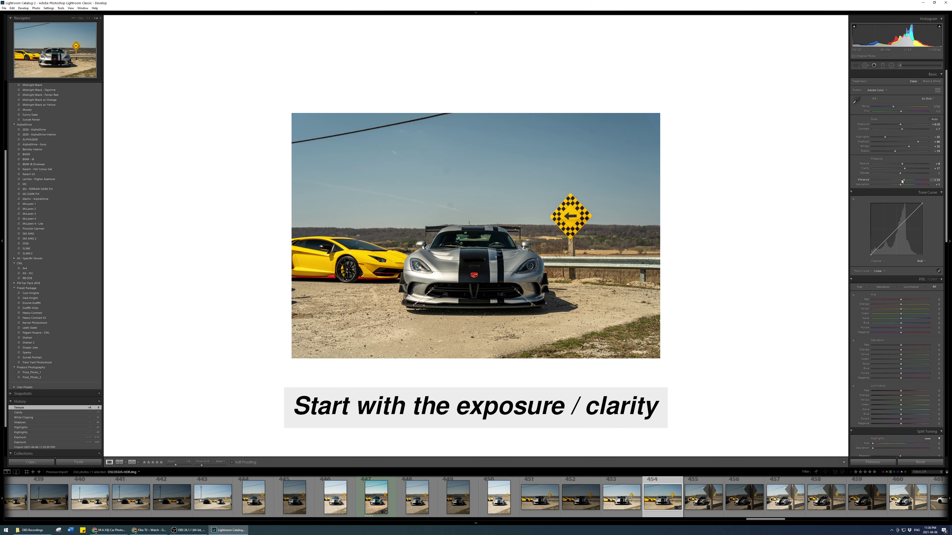
mouse_move(903, 180)
left_mouse_down()
mouse_move(894, 182)
mouse_move(907, 188)
left_mouse_up()
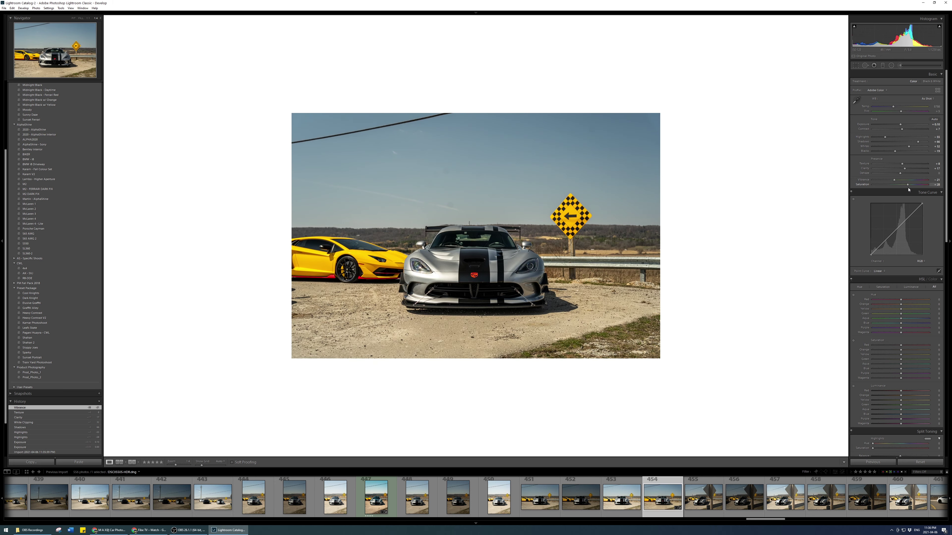
left_click_drag(909, 190, 908, 191)
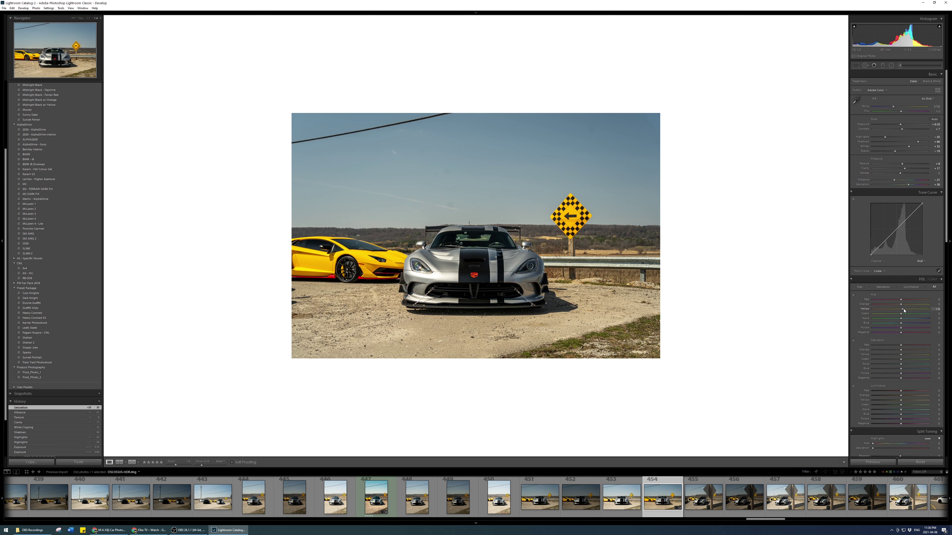
Shift yellow hue +11 and orange hue +10, and boost blue (+12), orange and yellow saturation
left_click_drag(905, 310, 905, 310)
left_click_drag(905, 307, 903, 354)
left_click_drag(905, 370, 904, 370)
left_click_drag(902, 351, 904, 348)
Mute purple and magenta saturation, boost aqua to +15, and brighten orange and yellow luminance to +22
left_click_drag(895, 377, 881, 374)
left_click(883, 378)
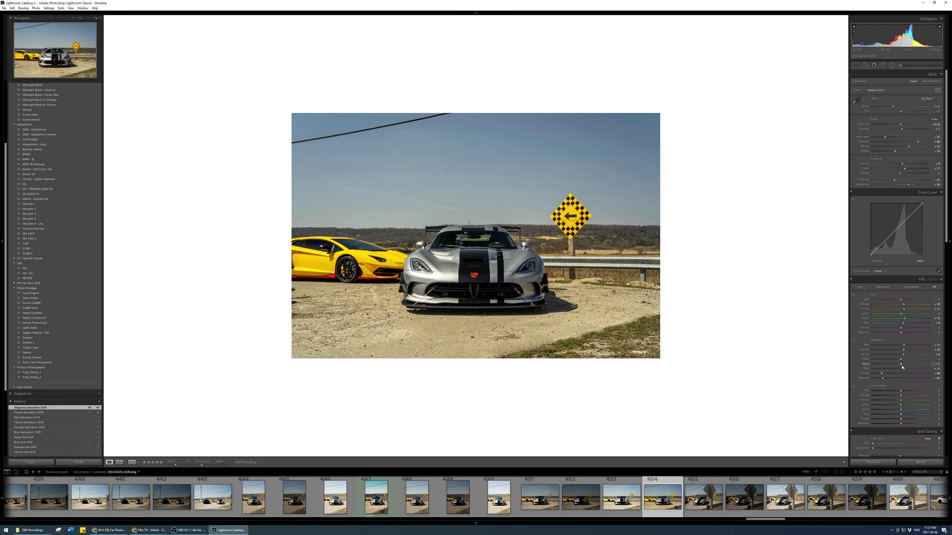
left_click_drag(902, 366, 908, 362)
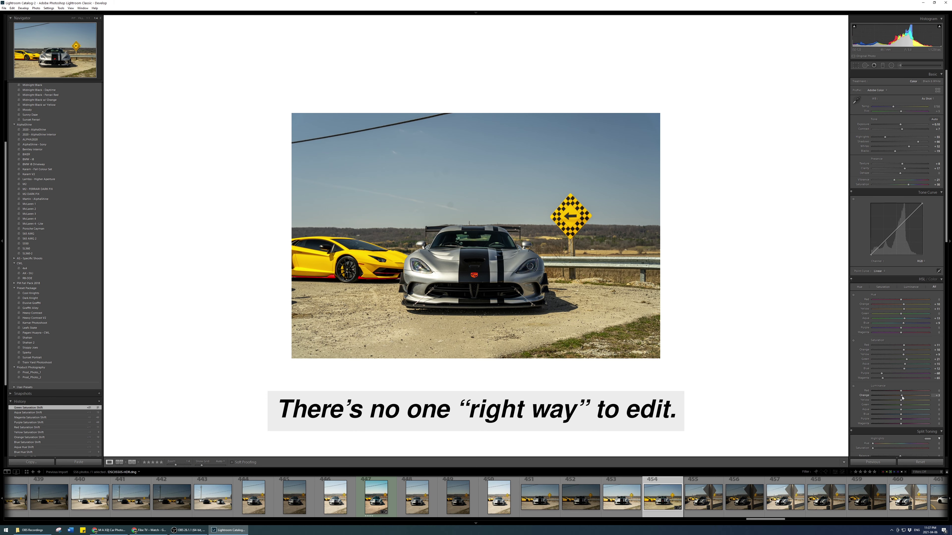
mouse_move(902, 398)
left_mouse_down()
mouse_move(910, 403)
mouse_move(905, 395)
left_mouse_up()
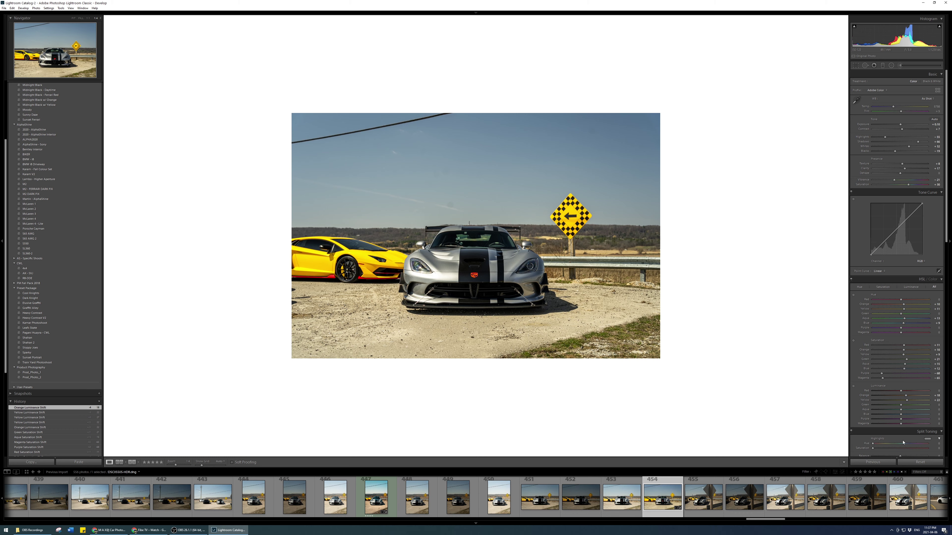
Set the Split Toning highlight hue to 15 to contrast with the shadows tint
scroll(863, 429, "down", 2)
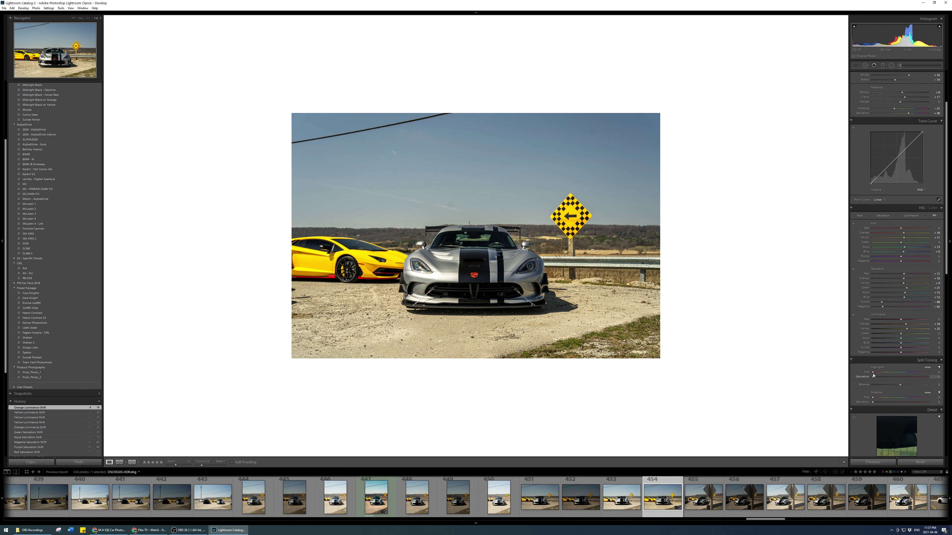
left_click_drag(873, 373, 881, 405)
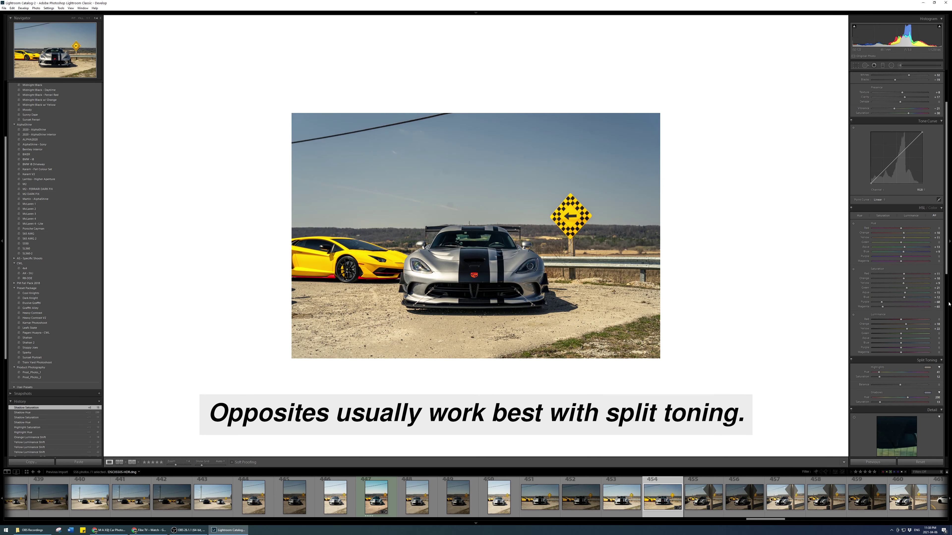
Raise sharpening amount to 51 and set calibration blue primary hue -32, green +24
scroll(948, 298, "down", 6)
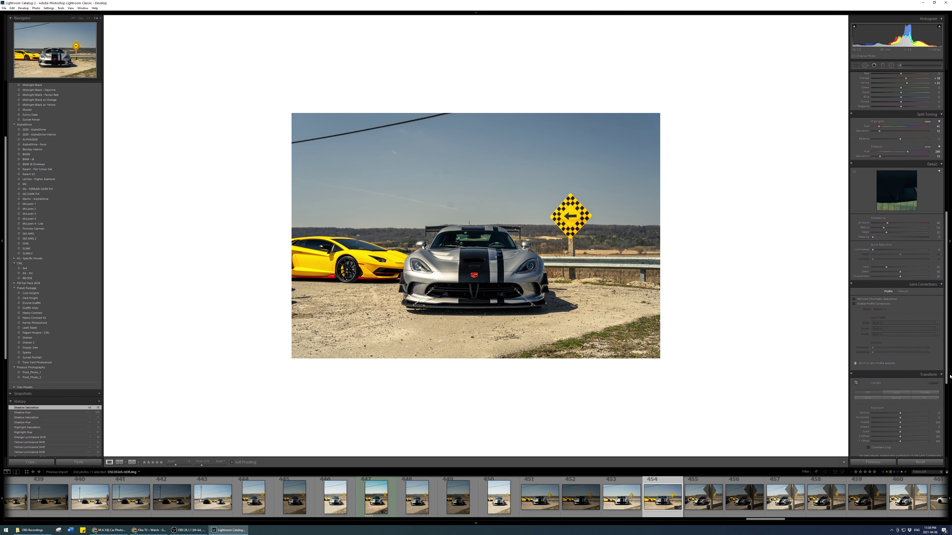
left_click_drag(890, 224, 892, 224)
scroll(945, 322, "down", 5)
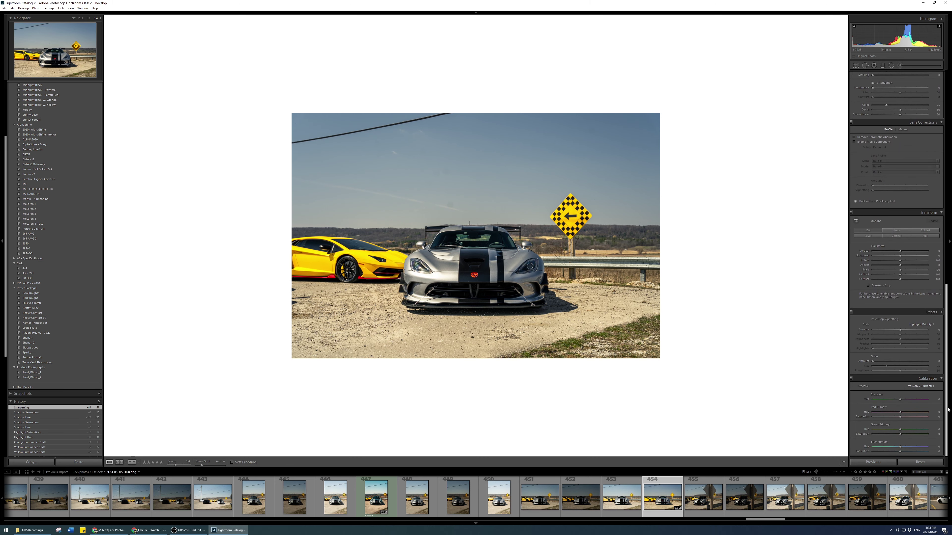
mouse_move(900, 447)
left_mouse_down()
mouse_move(892, 455)
mouse_move(913, 456)
mouse_move(893, 448)
left_mouse_up()
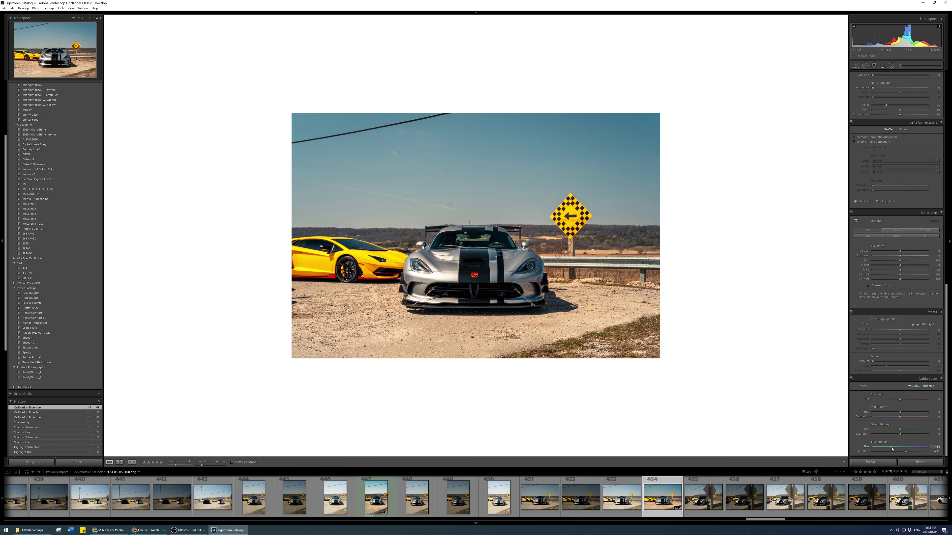
left_click_drag(893, 449, 893, 448)
mouse_move(897, 430)
left_mouse_down()
mouse_move(907, 431)
mouse_move(891, 435)
mouse_move(909, 414)
mouse_move(896, 416)
mouse_move(911, 416)
mouse_move(898, 421)
left_mouse_up()
Set yellow saturation +16, orange luminance +45 and orange hue -8 in HSL
scroll(896, 337, "up", 10)
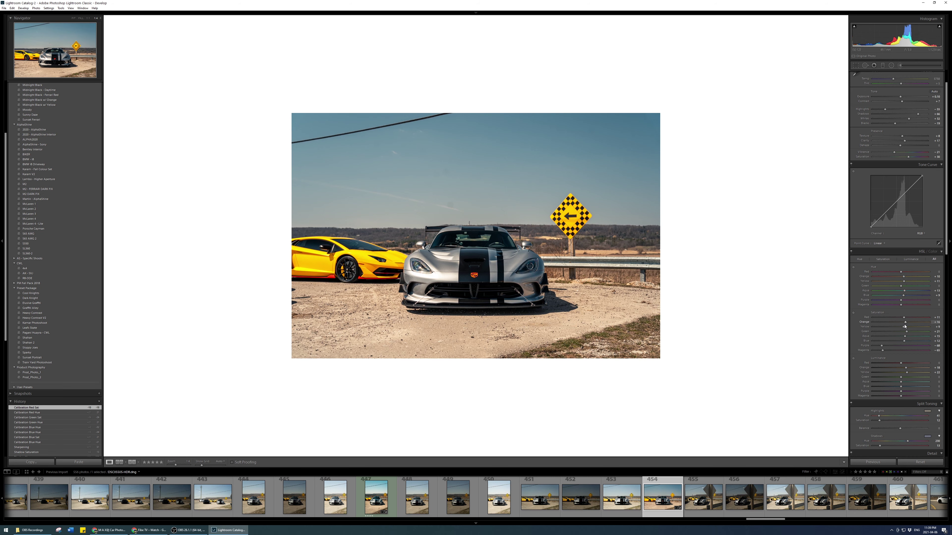
left_click_drag(904, 327, 906, 328)
left_click_drag(906, 370, 908, 371)
left_click_drag(903, 278, 903, 279)
Adjust the calibration shadows tint, settling it at -2
scroll(905, 180, "up", 1)
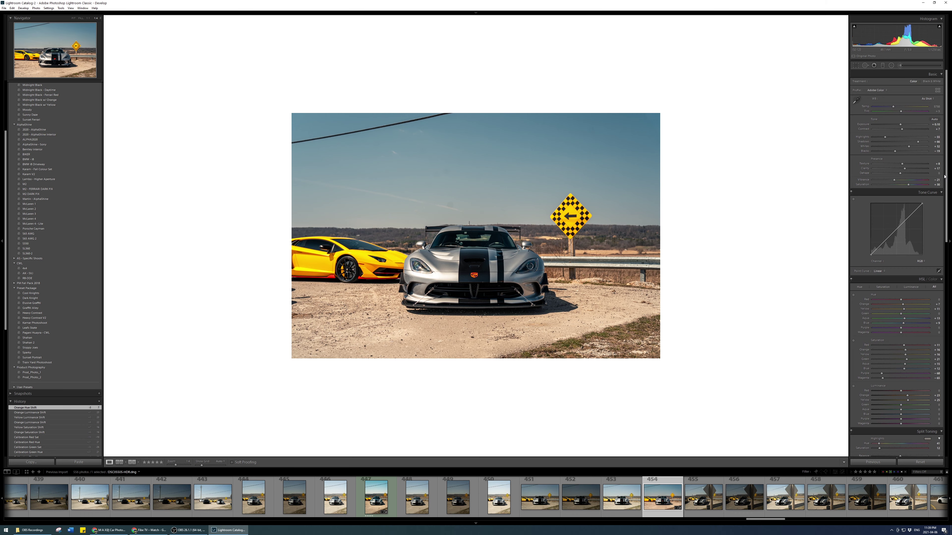
left_click_drag(946, 188, 949, 401)
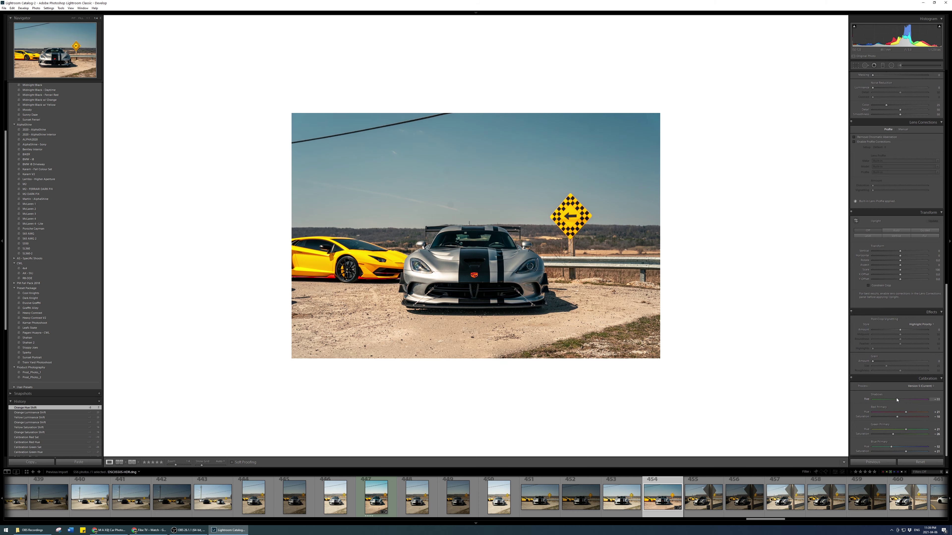
left_click_drag(897, 400, 896, 400)
left_click_drag(900, 401, 901, 403)
left_click_drag(899, 403, 899, 403)
key("backslash")
key("backslash")
key("backslash")
key("backslash")
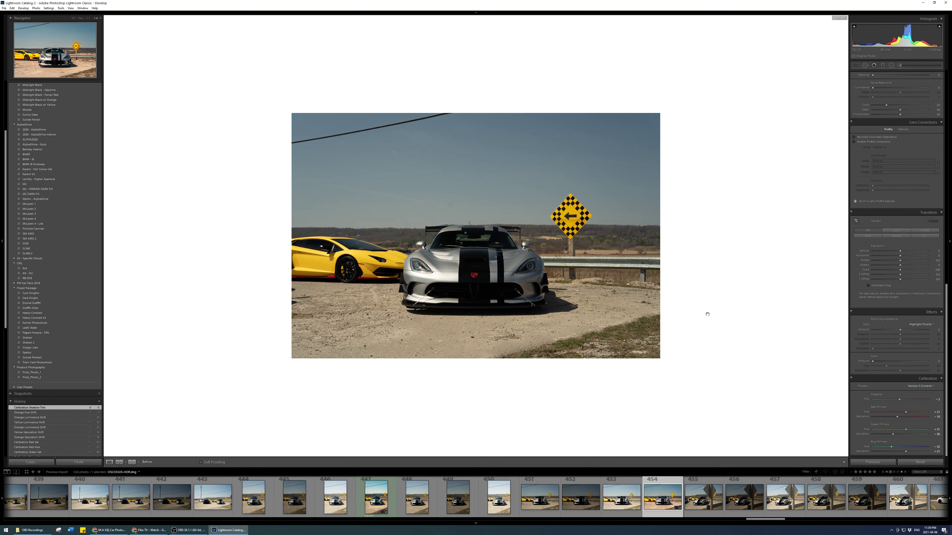
key("backslash")
key("backslash")
key("backslash")
key("backslash")
key("backslash")
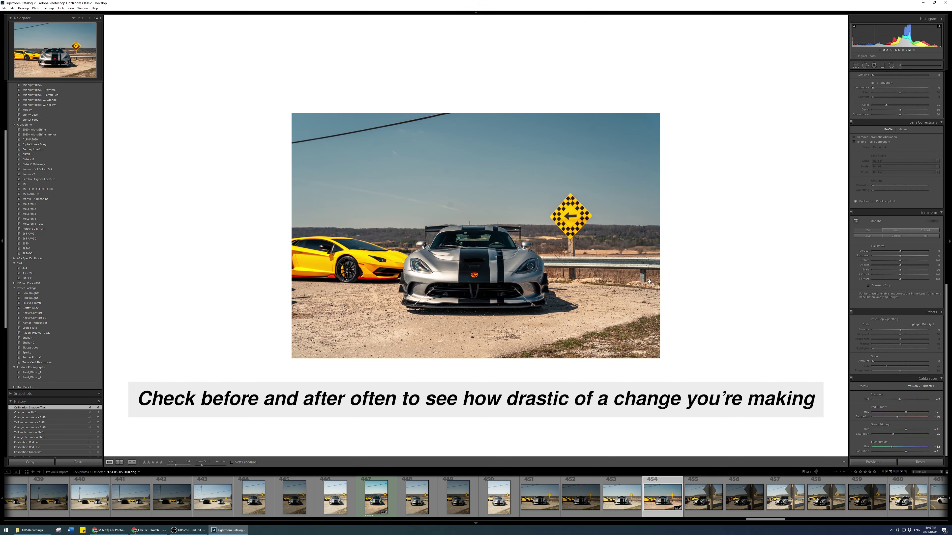
key("backslash")
scroll(927, 81, "up", 15)
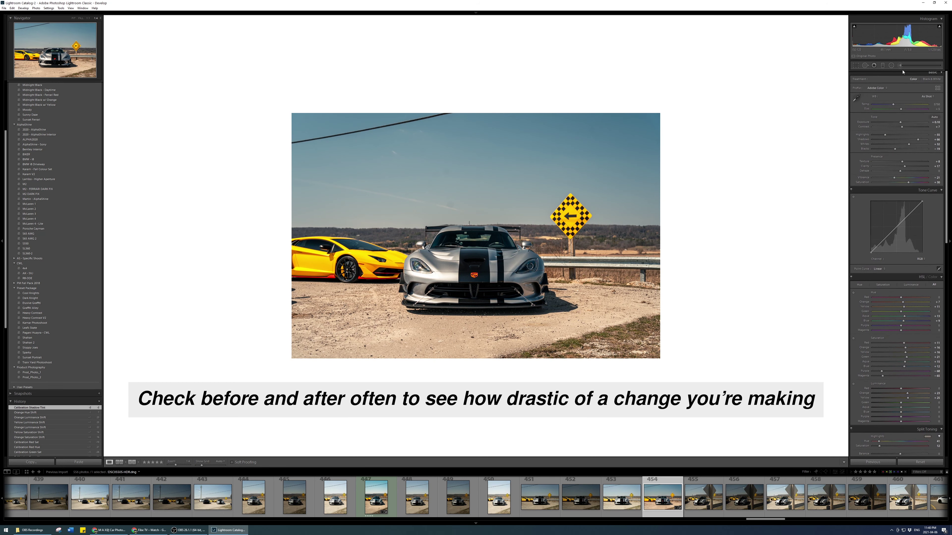
Add a radial filter around the silver car with clarity 12 and tuned saturation
left_click(891, 65)
left_click_drag(467, 292, 578, 336)
left_click_drag(509, 292, 524, 296)
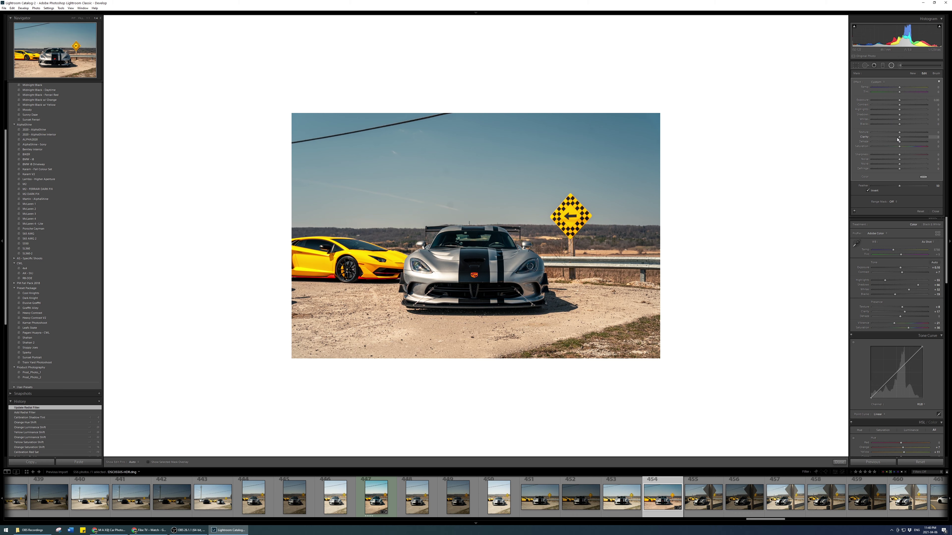
left_click_drag(900, 139, 903, 140)
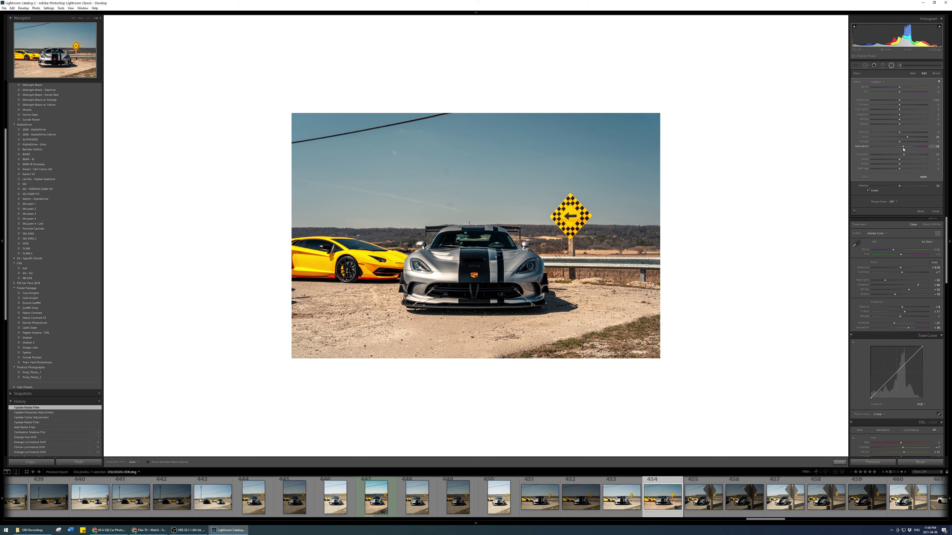
left_click_drag(904, 149, 903, 149)
left_click(840, 462)
Raise red saturation to +22 and darken red luminance in HSL
scroll(942, 257, "down", 3)
scroll(942, 256, "down", 2)
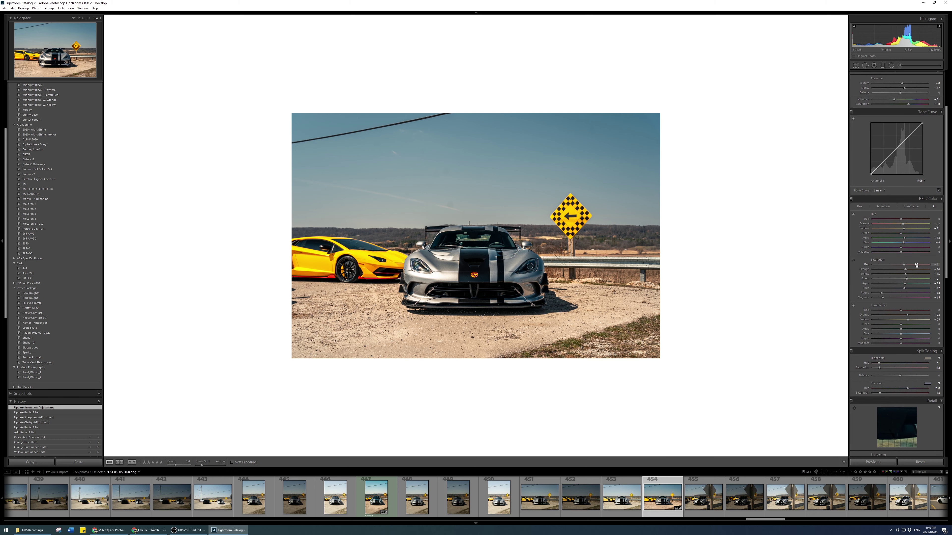
left_click_drag(904, 264, 911, 266)
left_click_drag(900, 311, 897, 313)
Fine-tune luminance by picking colours on the fitted photo, then view it at 1:4
left_click(473, 275)
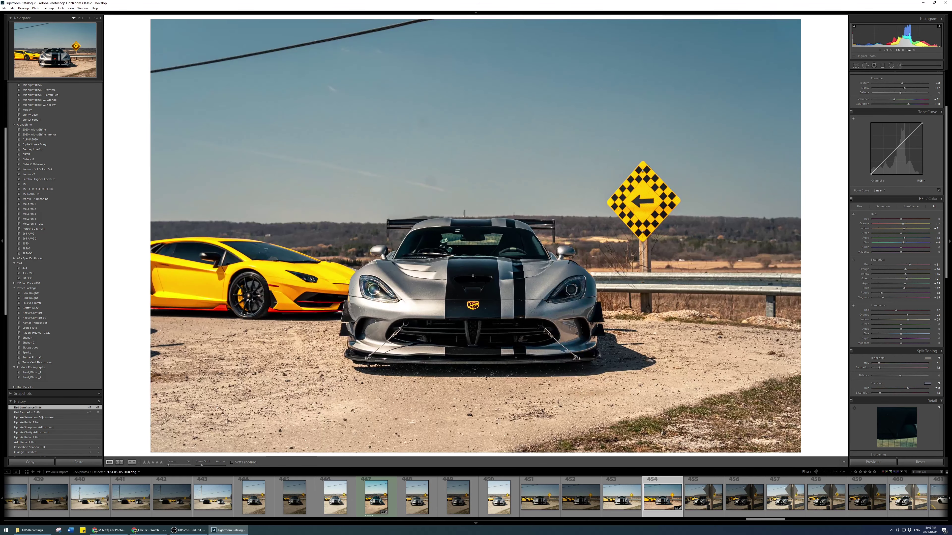
left_click(853, 306)
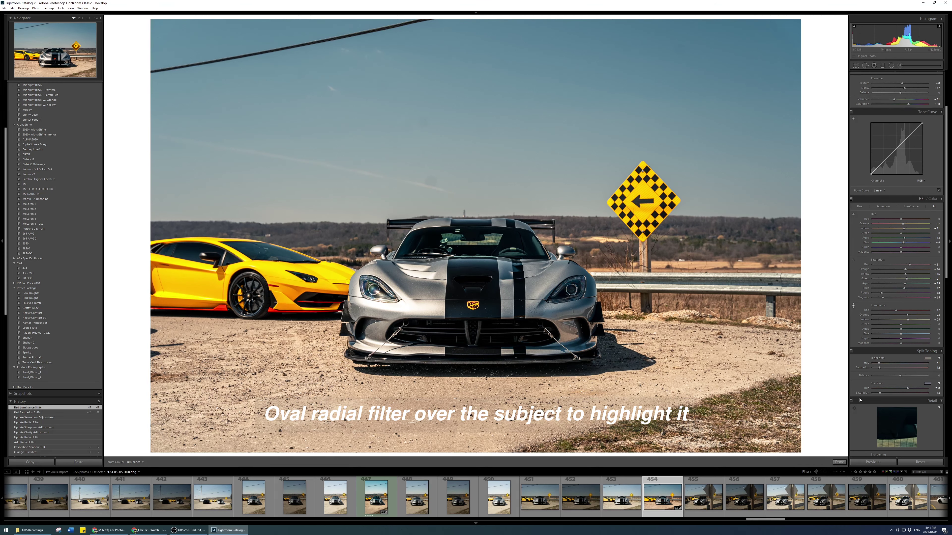
left_click(833, 462)
left_click(96, 18)
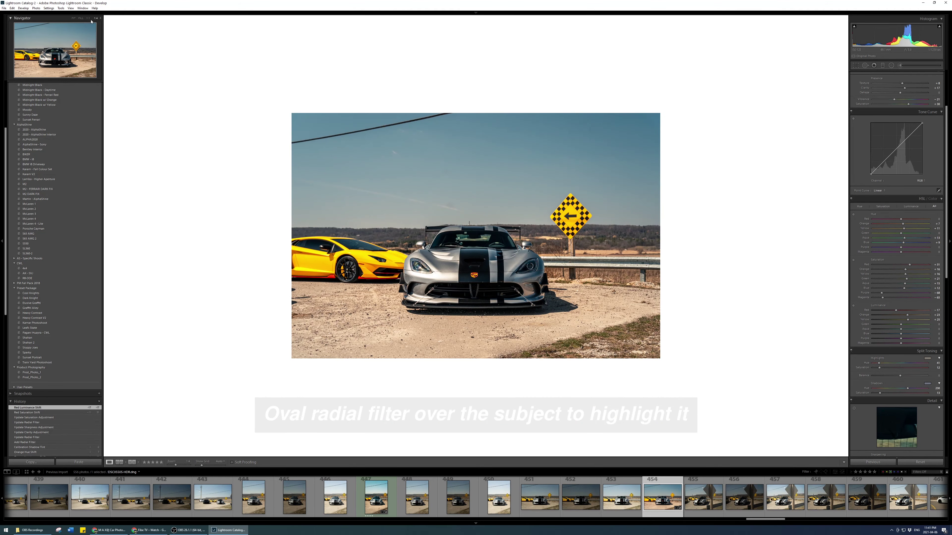
Zoom to 1:1 on the car's front and start Spot Removal with a slightly smaller brush
left_click(88, 18)
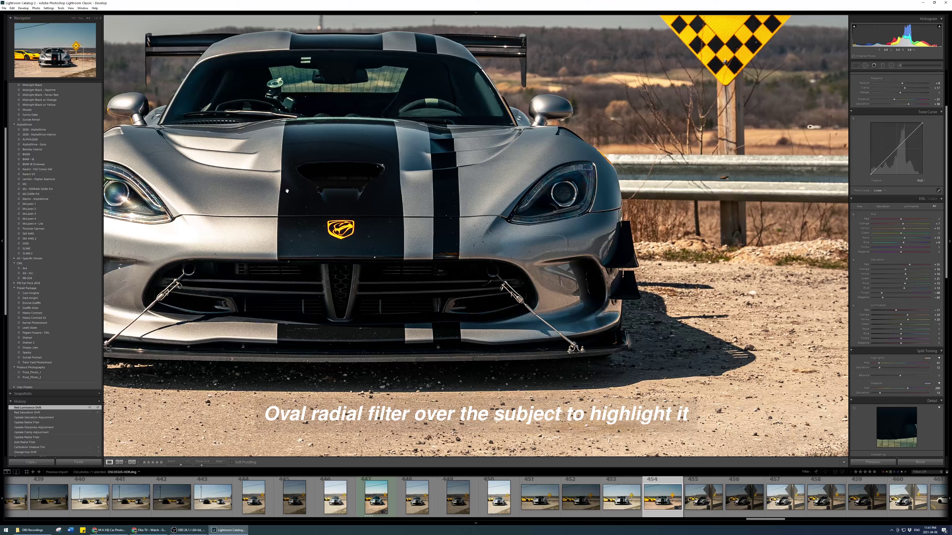
left_click_drag(340, 224, 404, 198)
left_click_drag(558, 219, 547, 220)
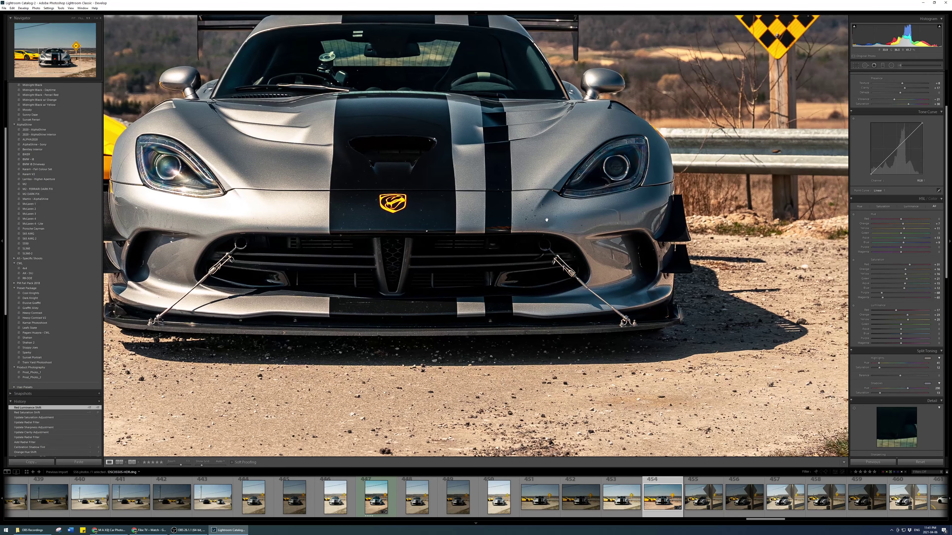
left_click(74, 18)
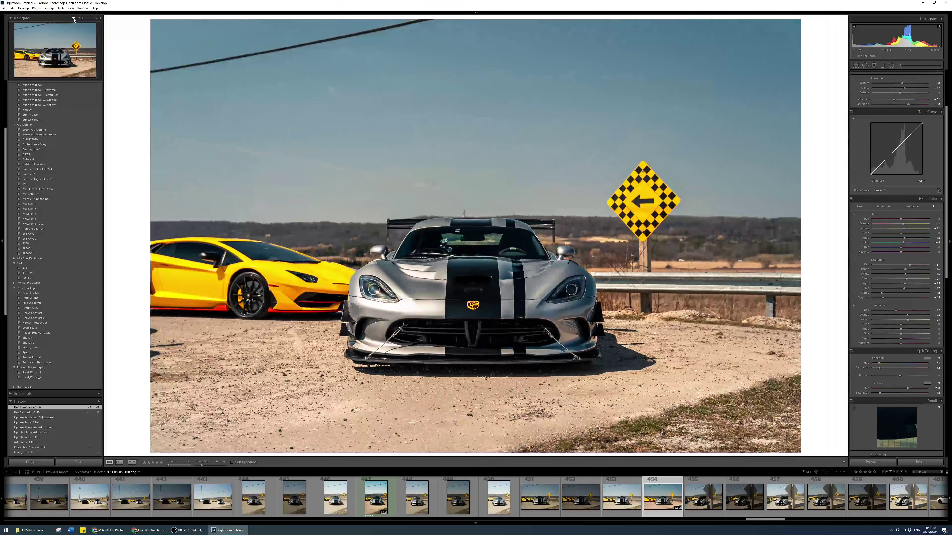
left_click(81, 18)
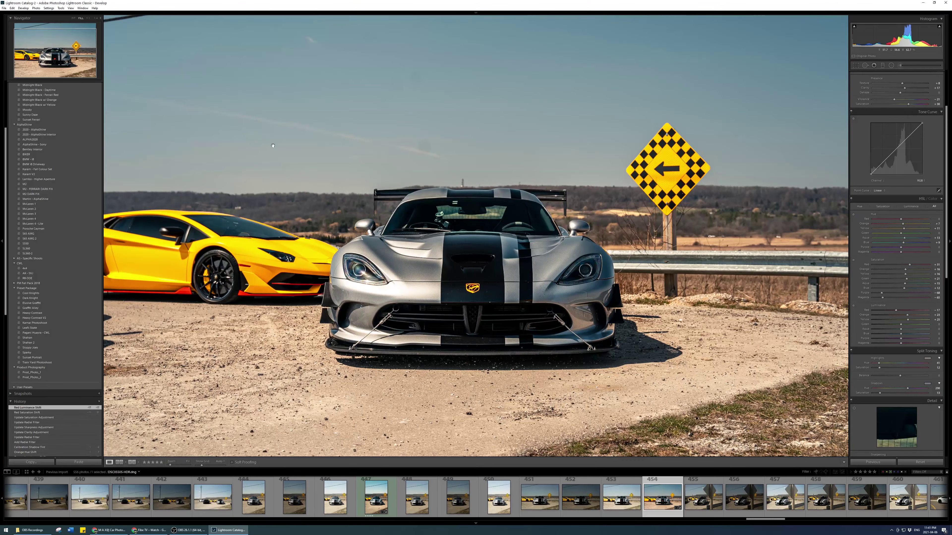
left_click(88, 18)
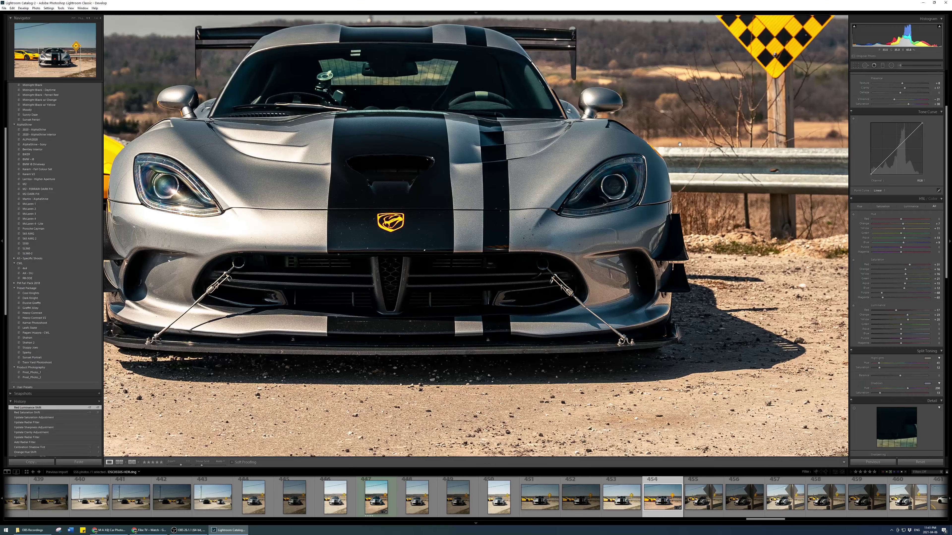
key("q")
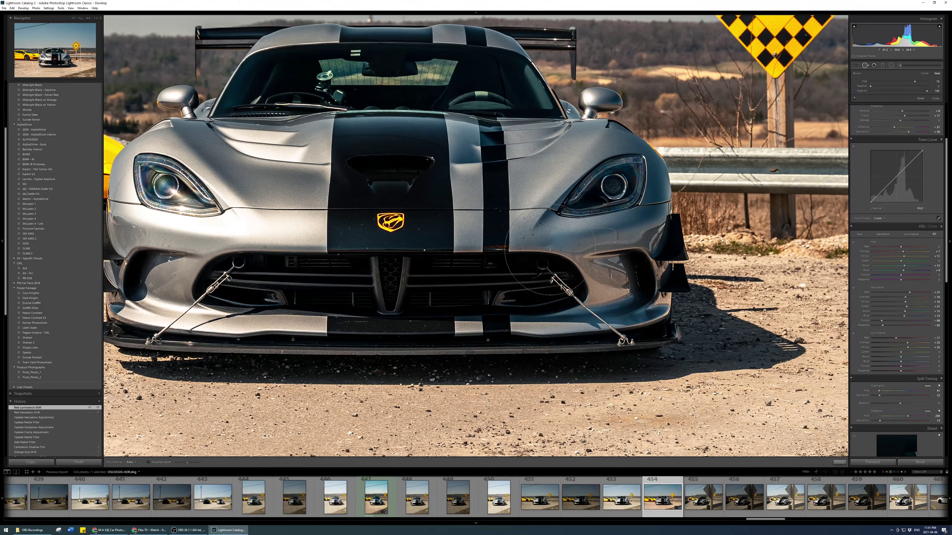
left_click_drag(915, 81, 910, 83)
Heal the dirt specks scattered across the Viper's front fender
left_click(540, 224)
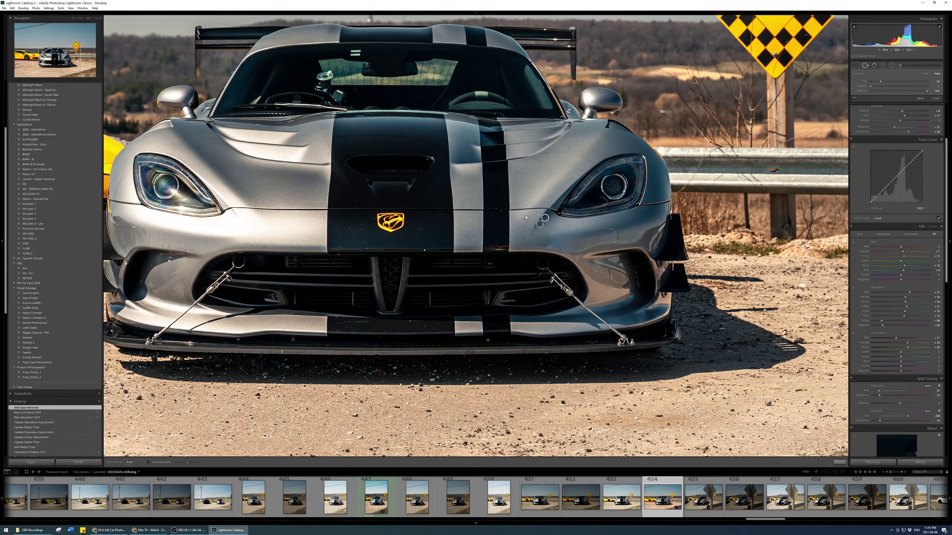
left_click(535, 223)
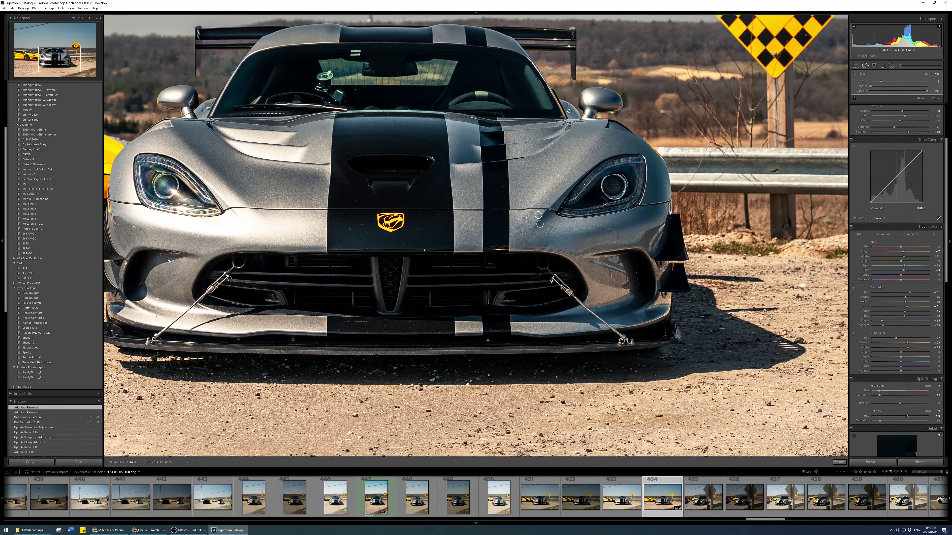
left_click(579, 245)
left_click(571, 246)
left_click(576, 239)
left_click(576, 239)
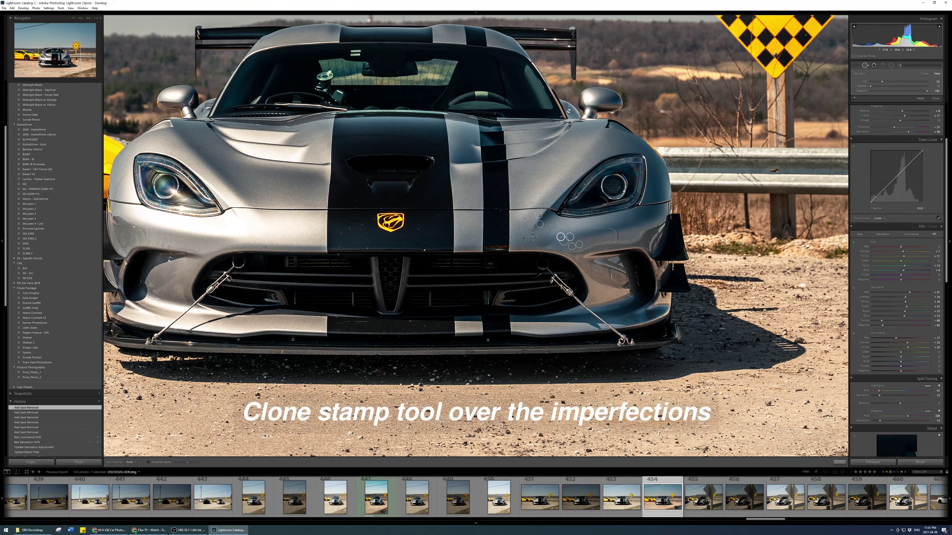
left_click(573, 242)
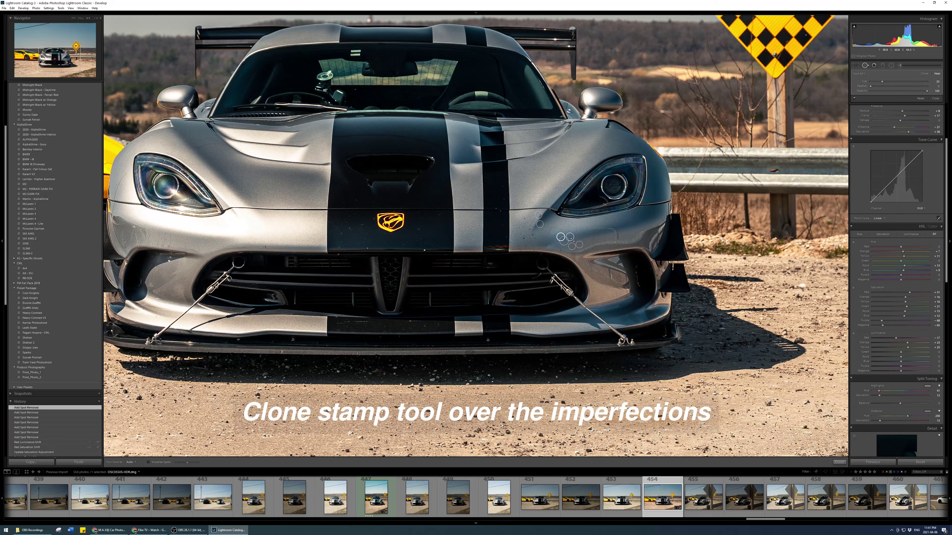
left_click(523, 237)
left_click(519, 224)
left_click(526, 225)
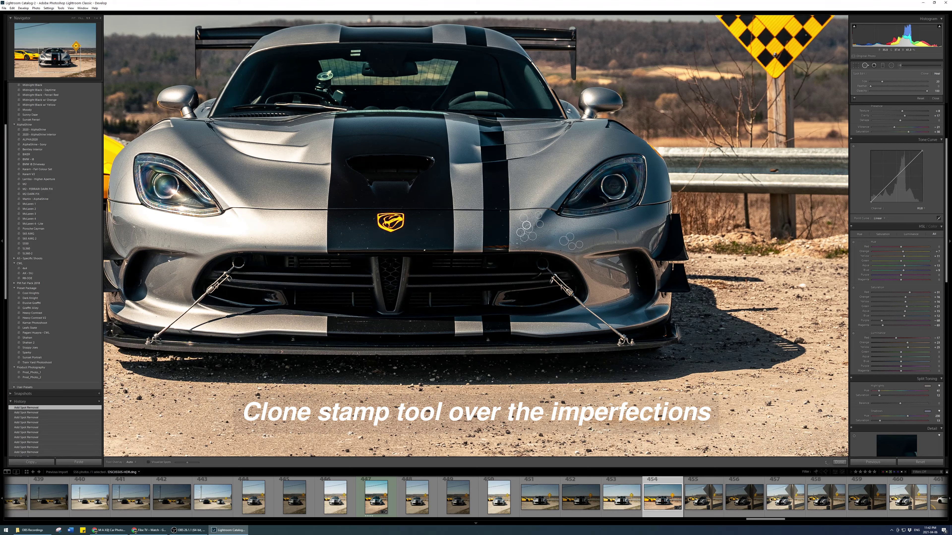
left_click(584, 270)
left_click(578, 261)
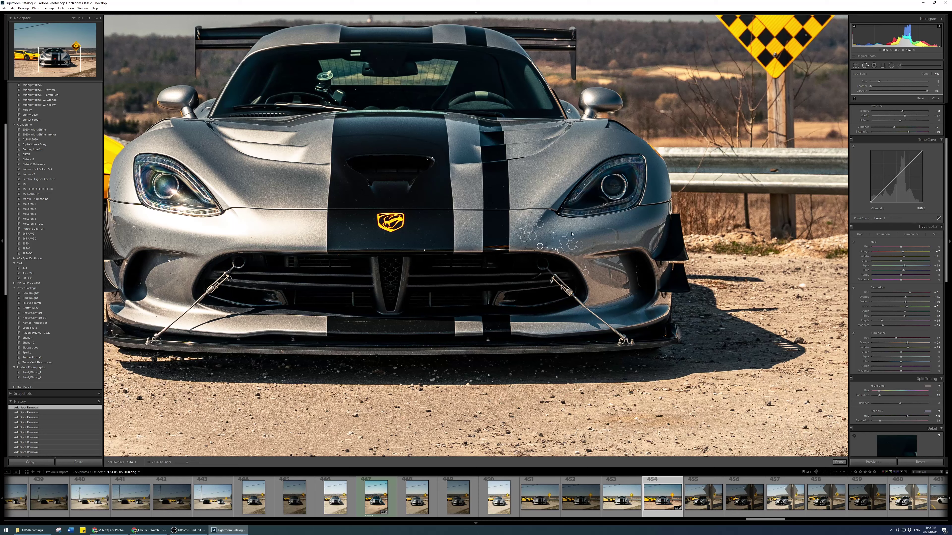
left_click(565, 235)
left_click(555, 230)
Heal specks on the hood and hood stripe, resampling from cleaner areas where needed
left_click(425, 250)
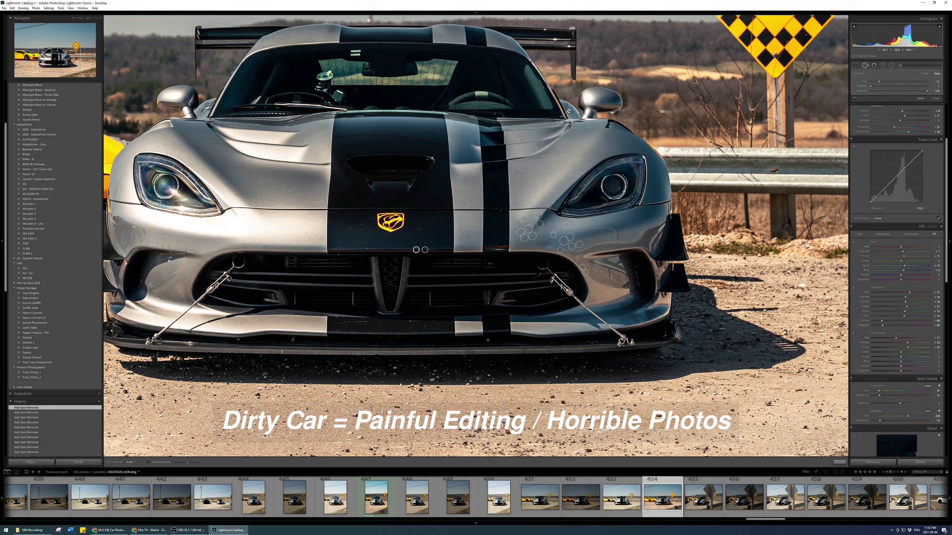
left_click_drag(416, 249, 264, 246)
left_click(367, 248)
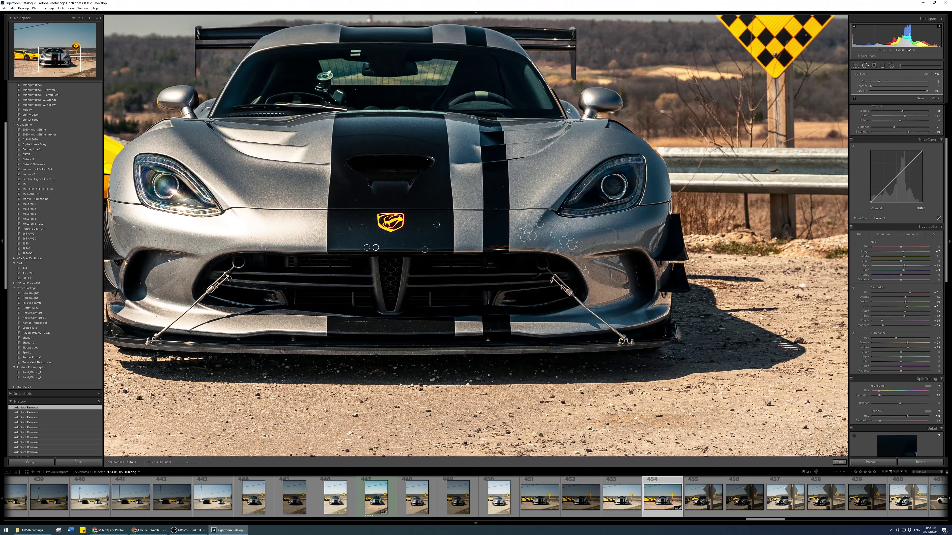
left_click(440, 215)
left_click_drag(431, 216, 418, 228)
left_click(501, 211)
left_click(496, 208)
left_click(504, 189)
left_click(504, 185)
left_click(503, 225)
left_click(507, 237)
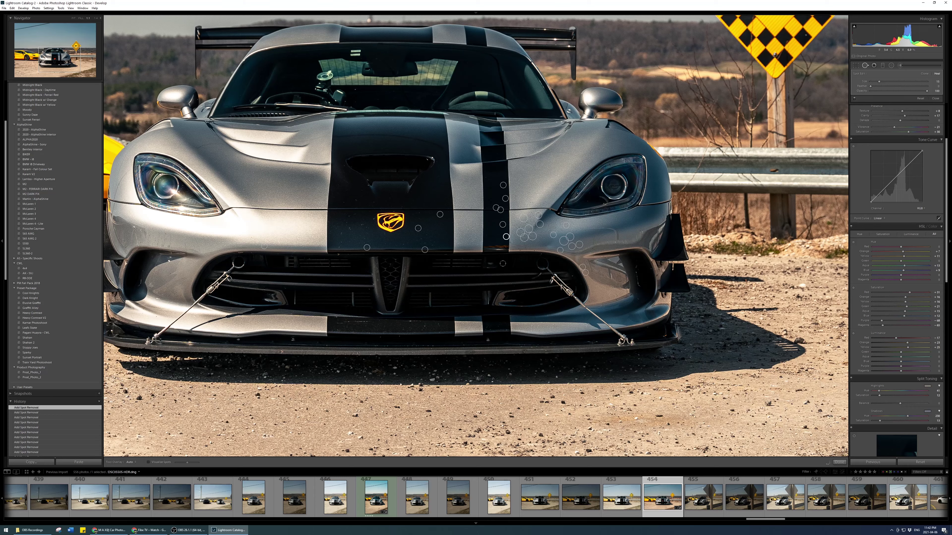
Heal remaining specks on the front and windshield, deleting one bad heal
left_click(338, 255)
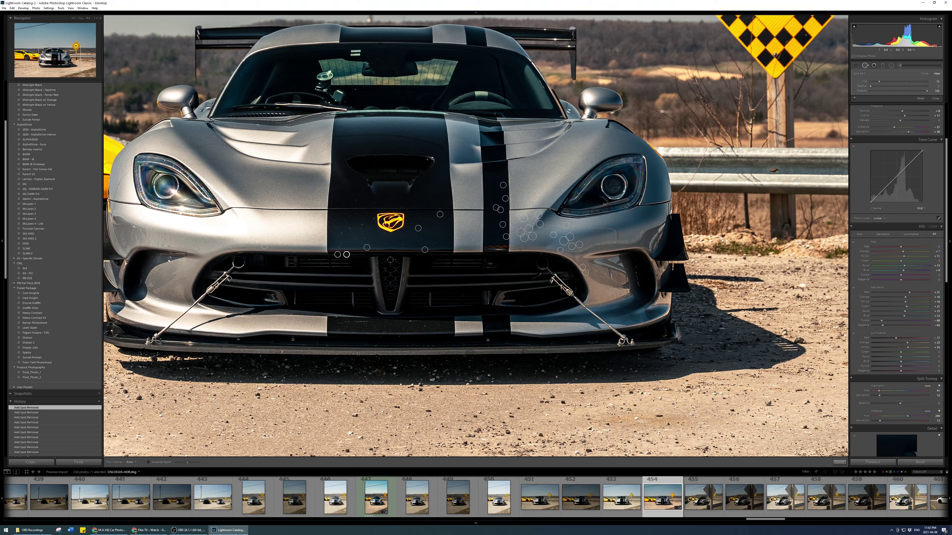
left_click(432, 157)
key("Delete")
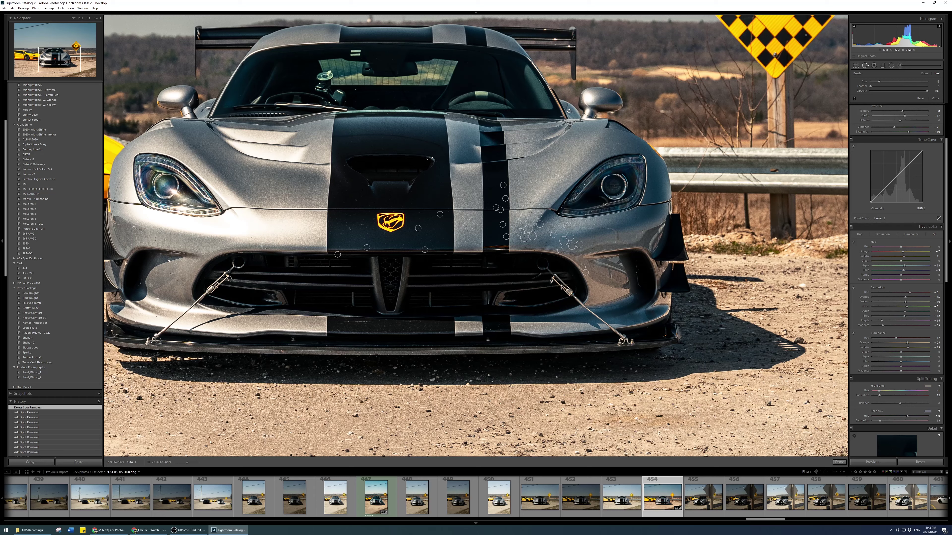
left_click(355, 90)
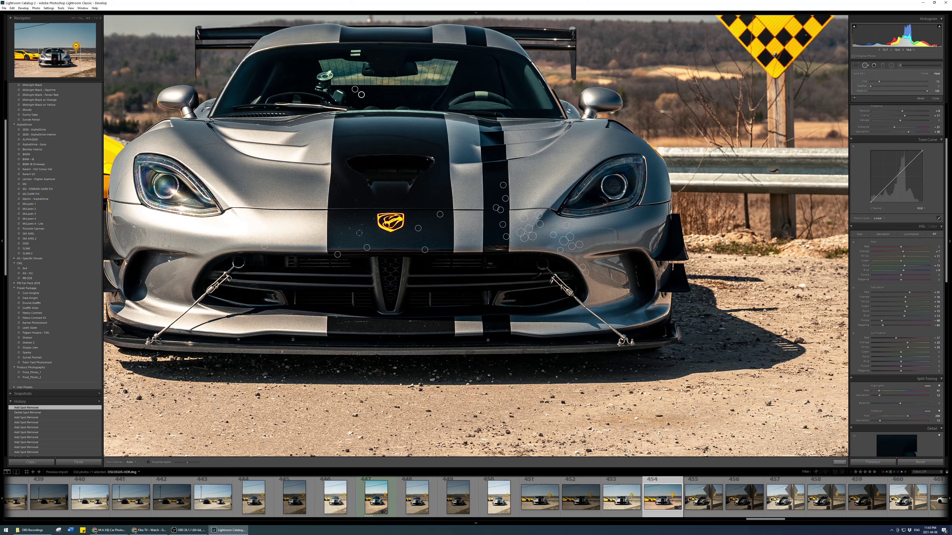
left_click(375, 245)
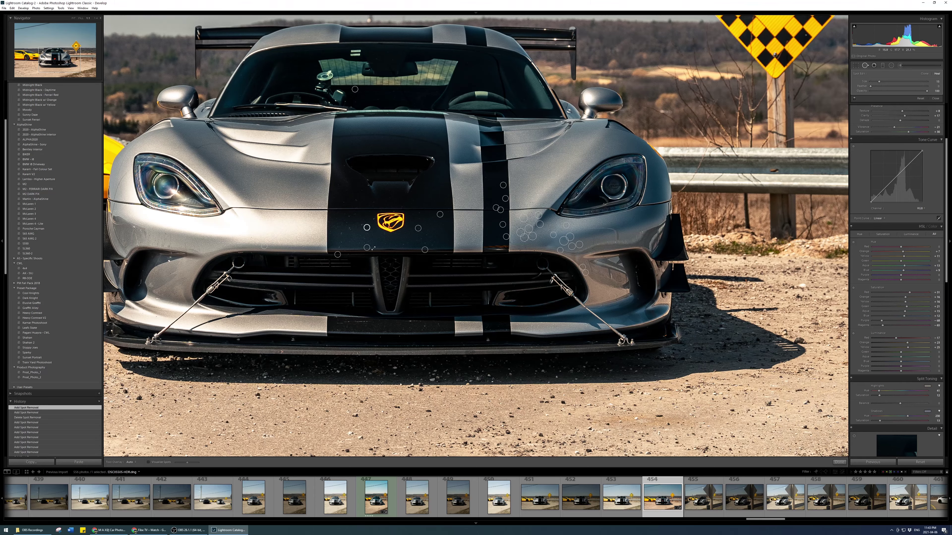
left_click(839, 462)
Compare with the original, then add a radial filter over the logo with slightly lower exposure
key("backslash")
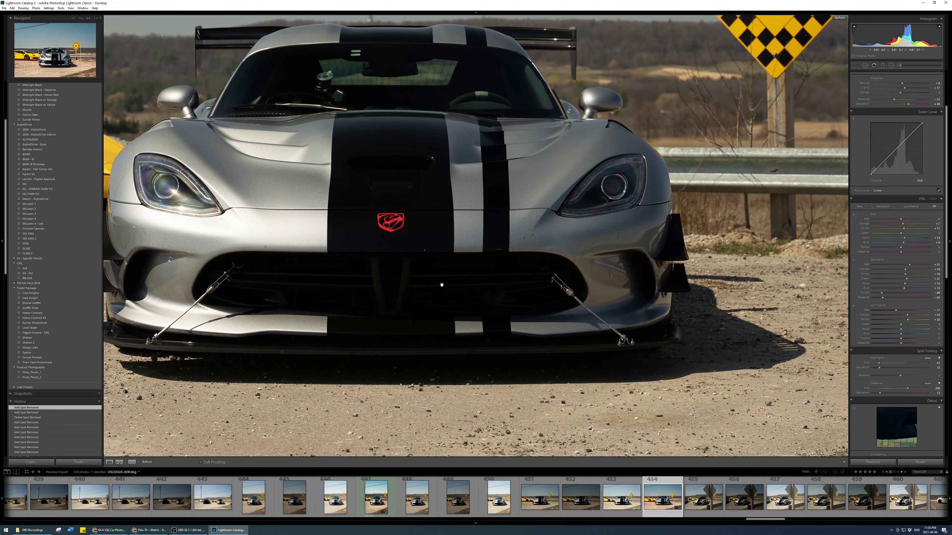
key("backslash")
key("backslash")
key("backslash")
key("backslash")
key("backslash")
key("backslash")
key("backslash")
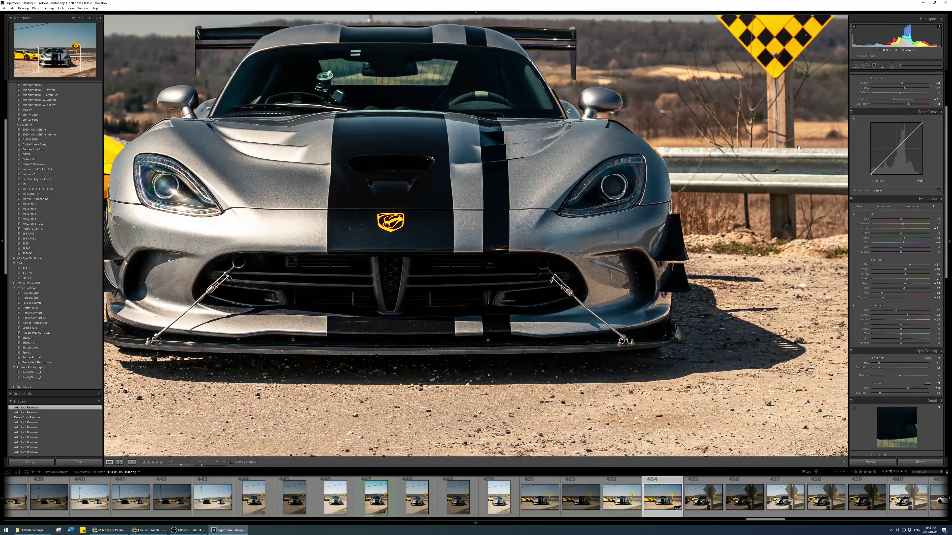
key("shift+m")
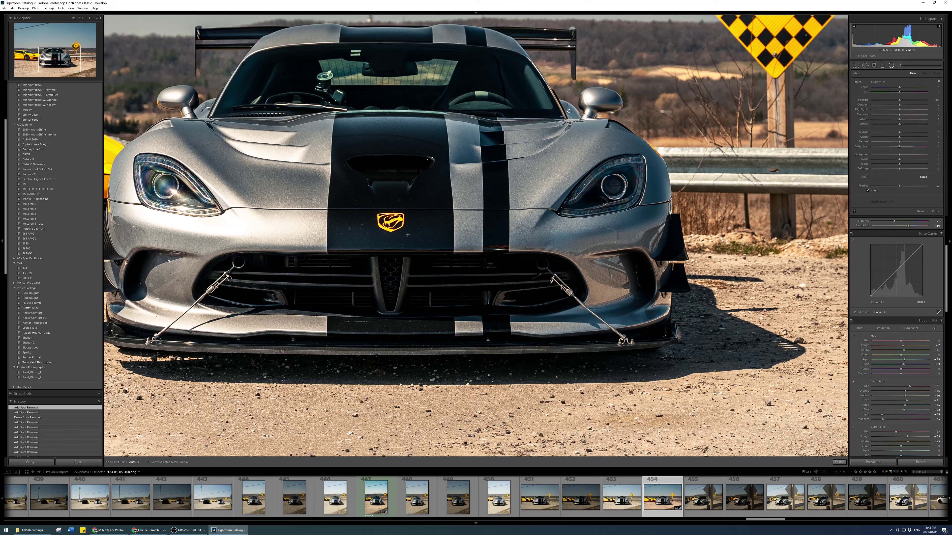
left_click_drag(408, 234, 410, 237)
left_click_drag(371, 212, 387, 225)
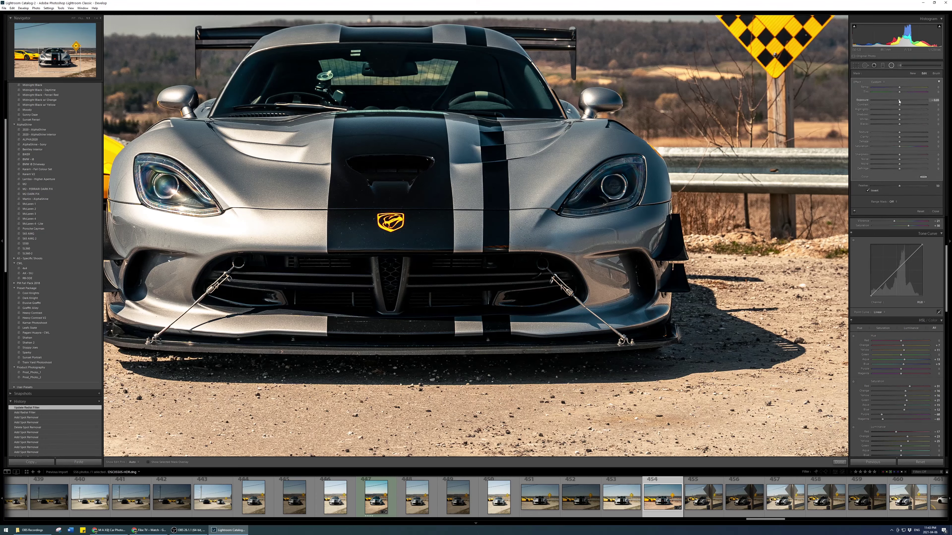
left_click_drag(899, 101, 898, 102)
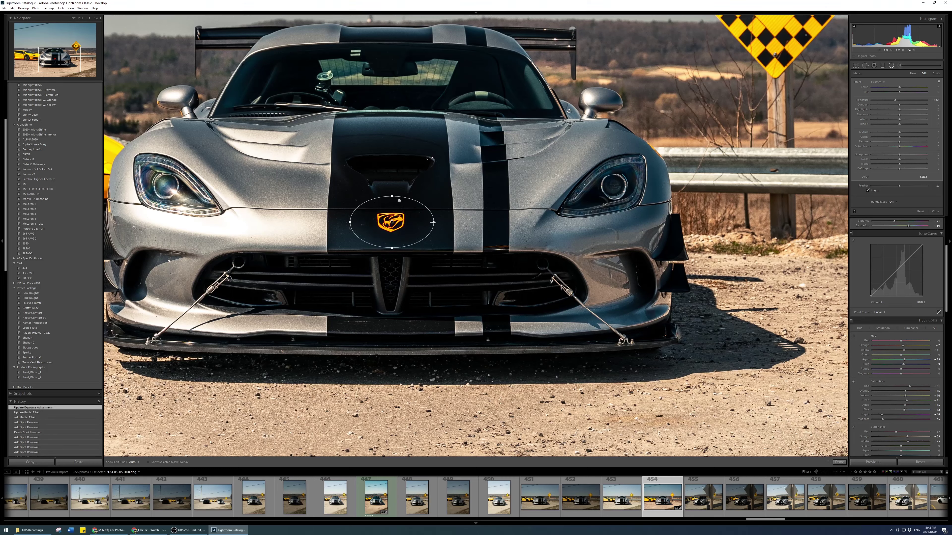
Reshape the oval over the hood logo and darken its exposure to about -1.03
left_click_drag(472, 222, 493, 224)
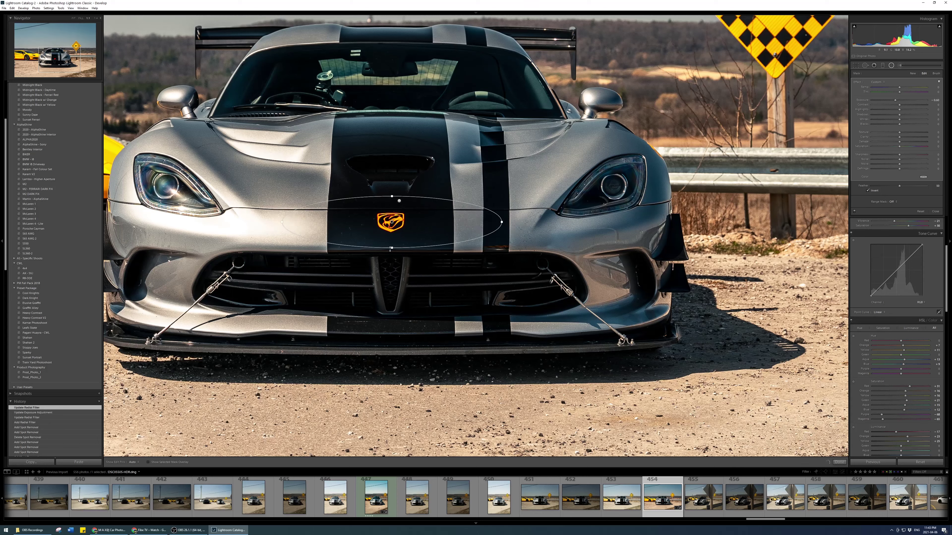
left_click_drag(396, 262, 392, 281)
left_click_drag(515, 230, 477, 211)
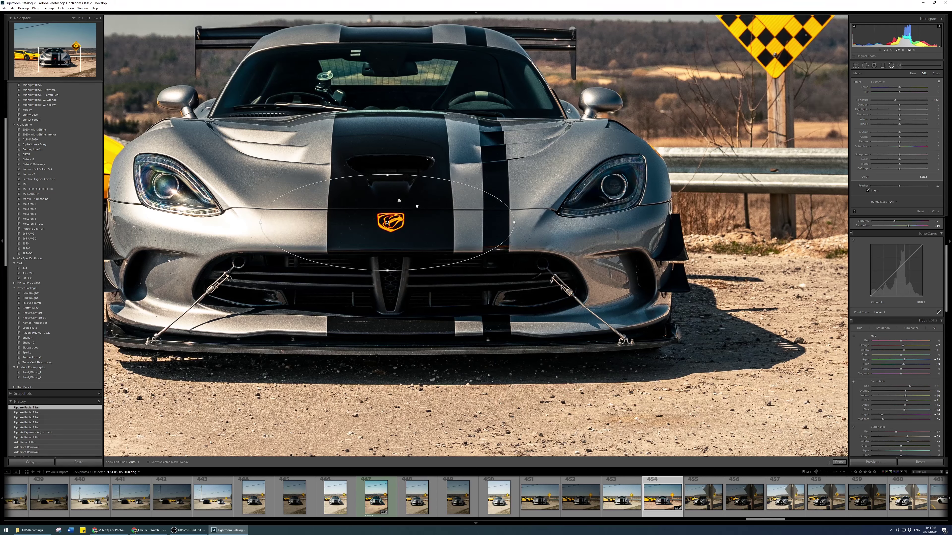
left_click_drag(417, 206, 416, 202)
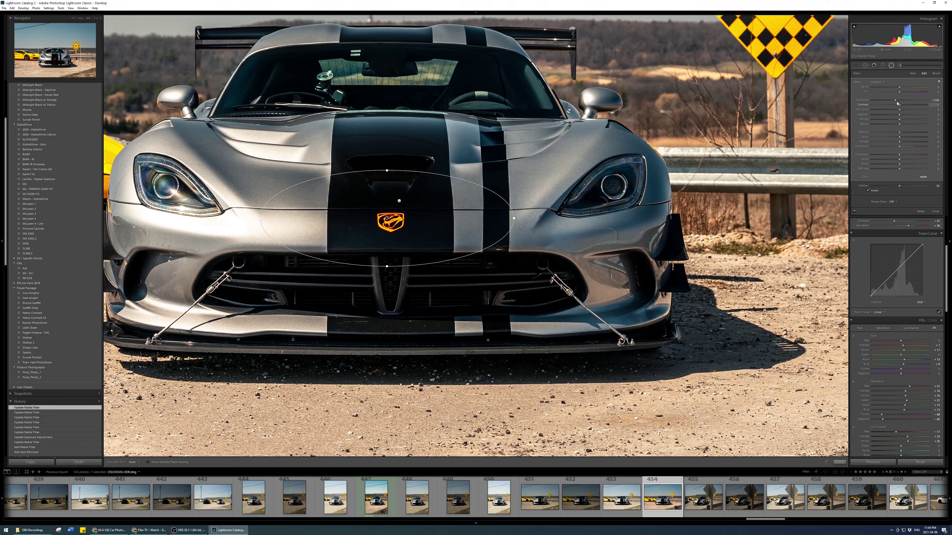
left_click_drag(894, 101, 893, 101)
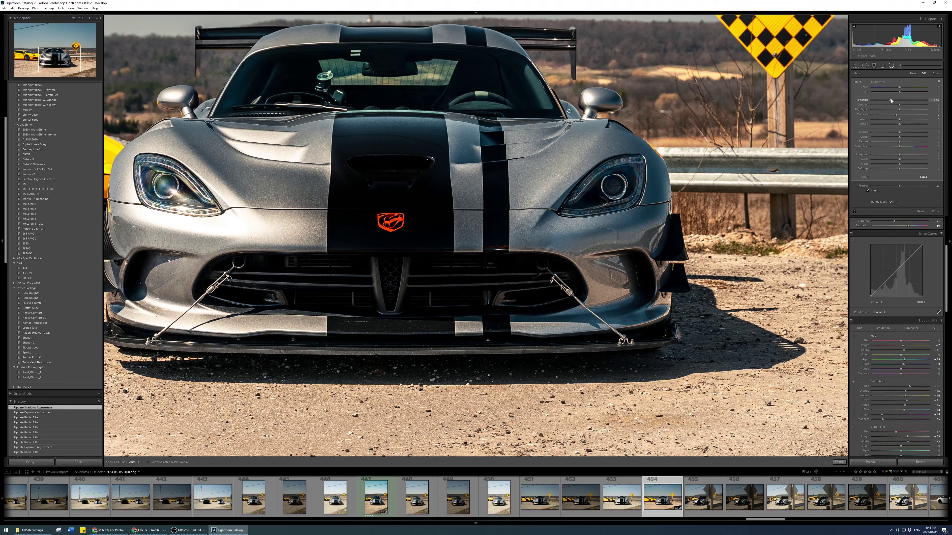
left_click_drag(891, 100, 890, 101)
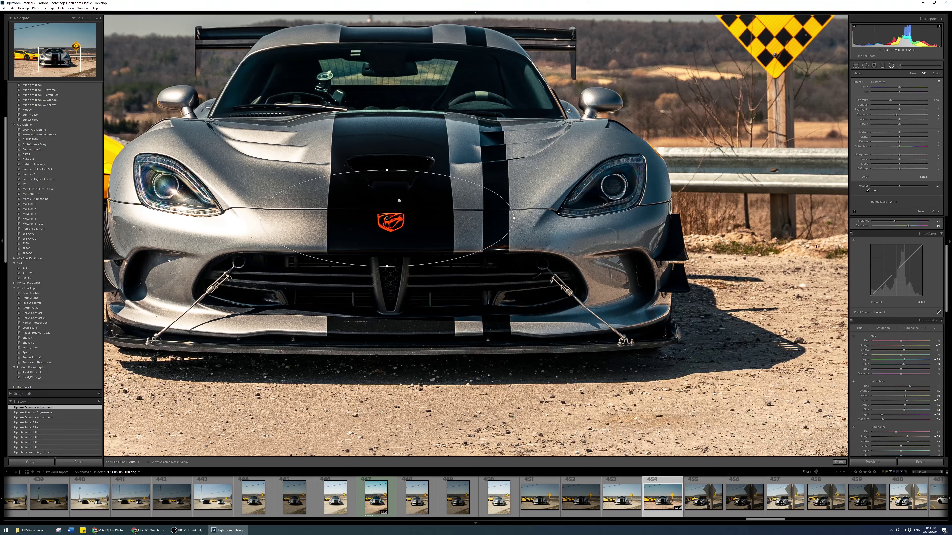
With a larger erase brush, remove the logo mask from the hood vent and silver bodywork so it stays on the black stripe
key("o")
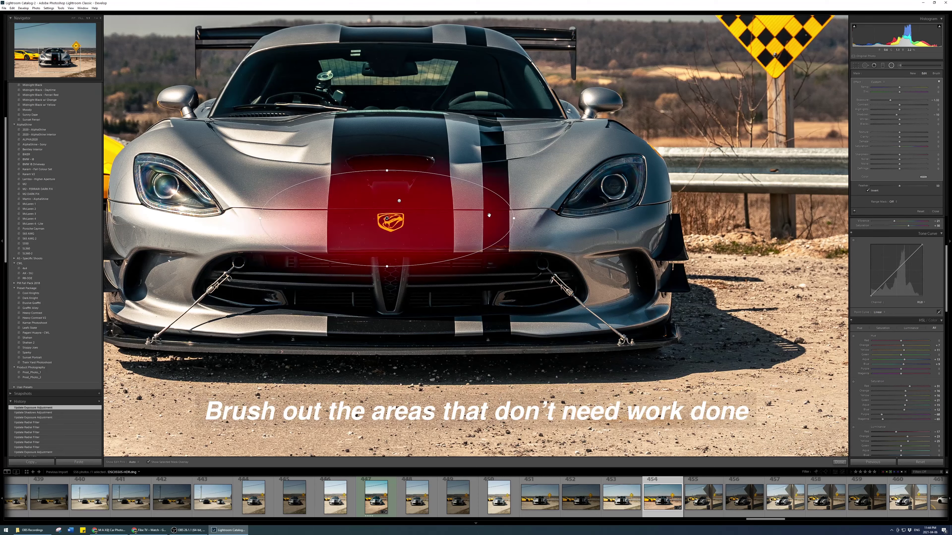
left_click(936, 73)
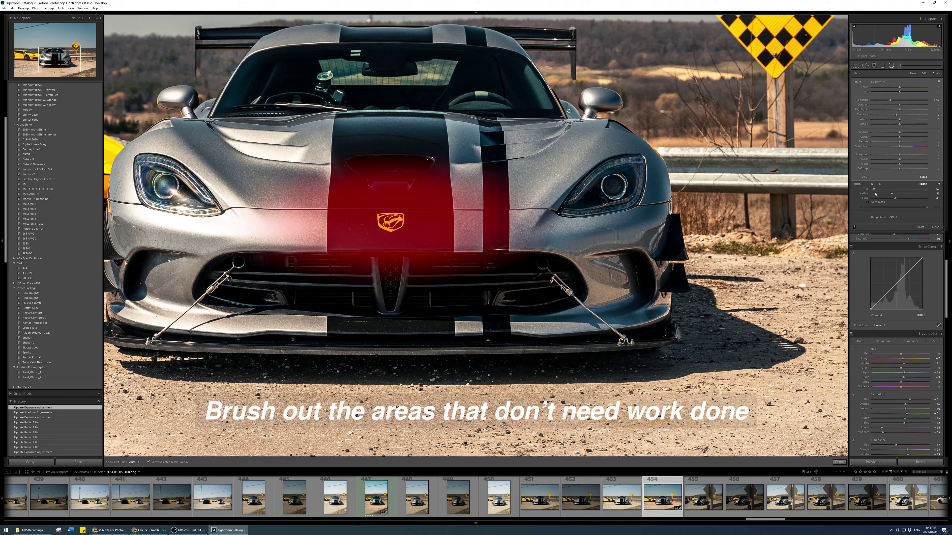
key("h")
key("bracketright")
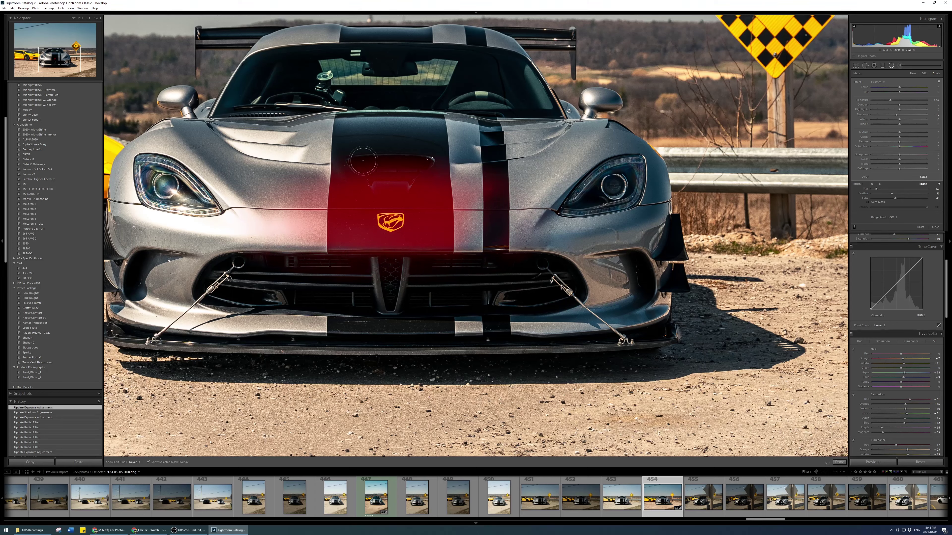
mouse_move(340, 174)
left_mouse_down()
mouse_move(310, 247)
mouse_move(315, 191)
mouse_move(407, 159)
mouse_move(444, 157)
mouse_move(476, 203)
left_mouse_up()
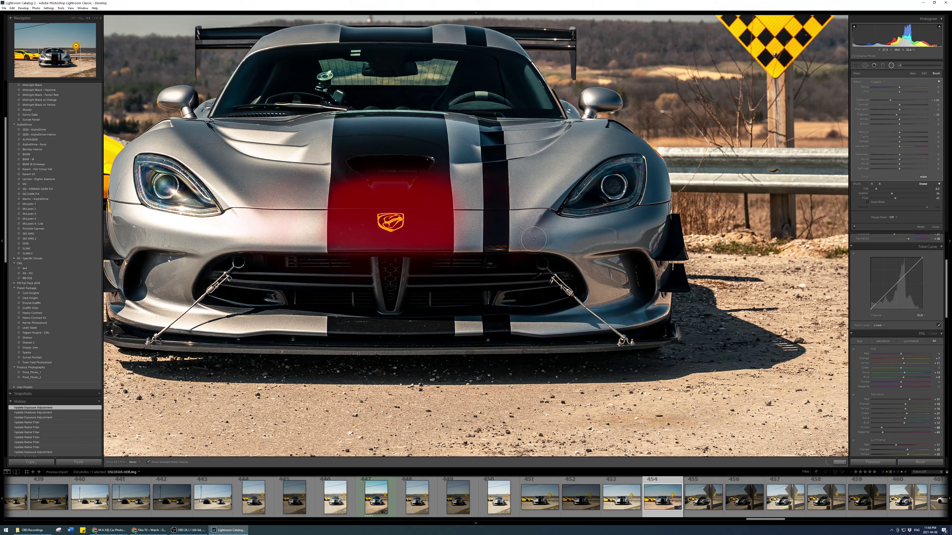
left_click_drag(530, 289, 519, 293)
key("o")
left_click(839, 462)
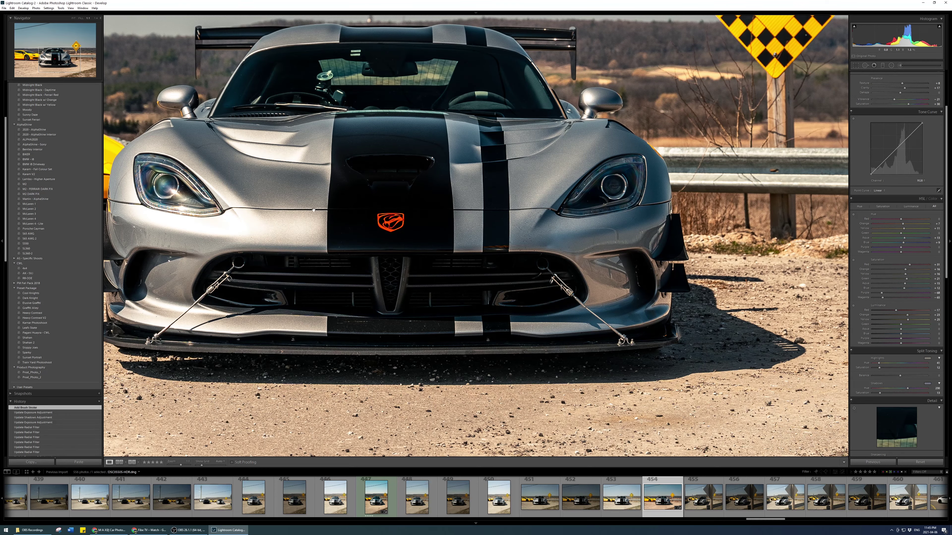
Add a graduated filter rising from the bottom over the dirt foreground, lowering its exposure and highlights
left_click(73, 18)
left_click(96, 18)
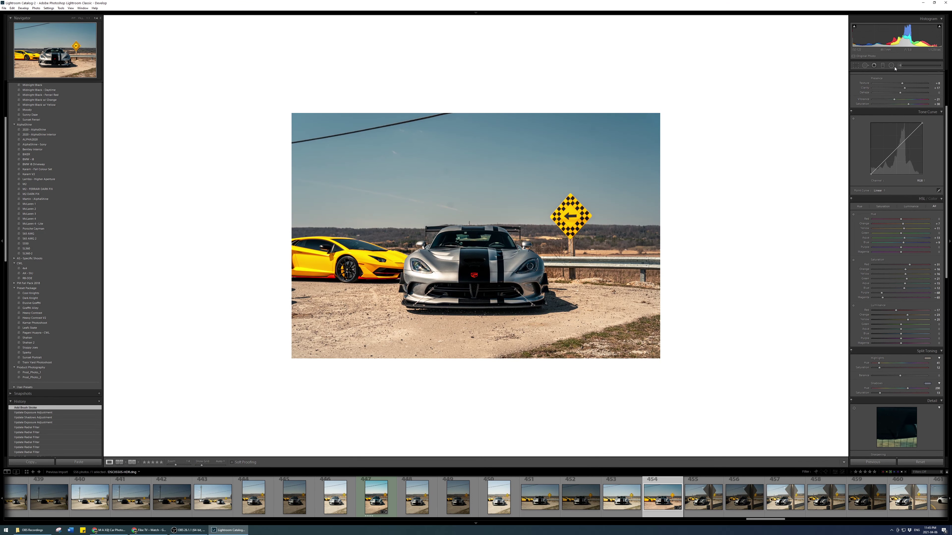
left_click(882, 65)
left_click_drag(489, 349, 487, 300)
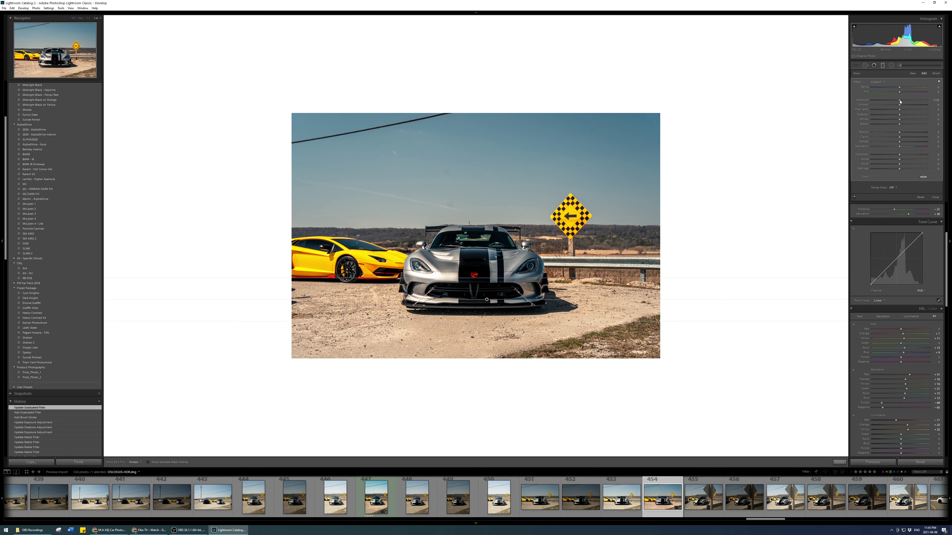
left_click_drag(899, 101, 897, 102)
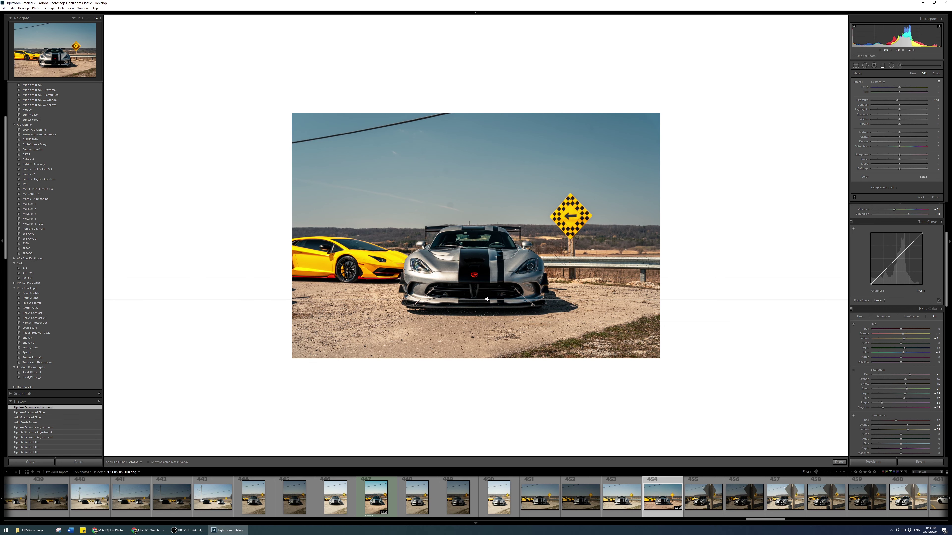
left_click_drag(487, 299, 483, 292)
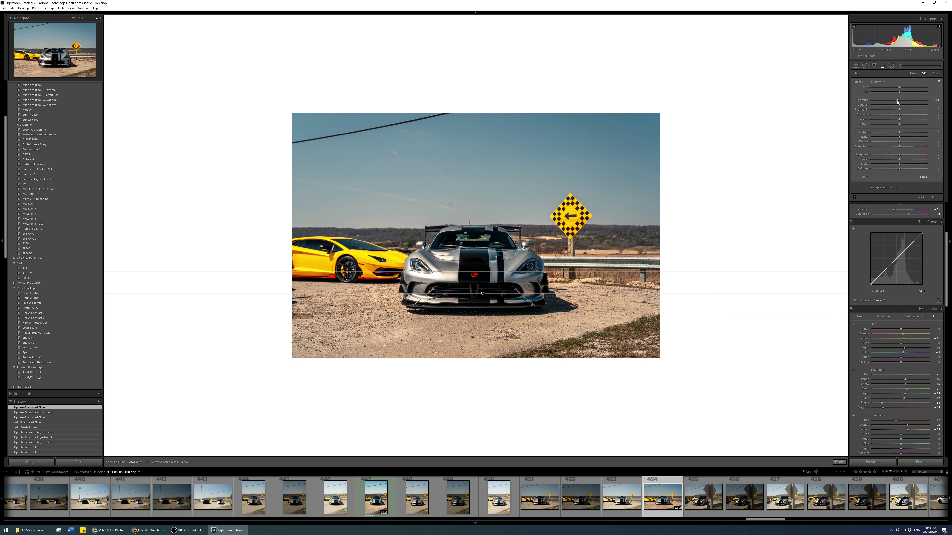
left_click_drag(900, 111, 898, 111)
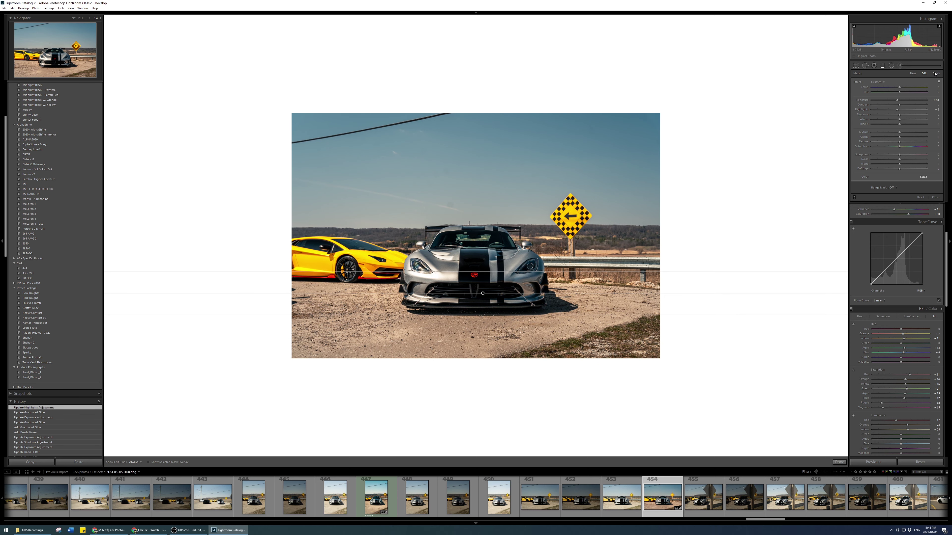
Erase the gradient's mask from the Viper's front bumper with the brush
key("shift+t")
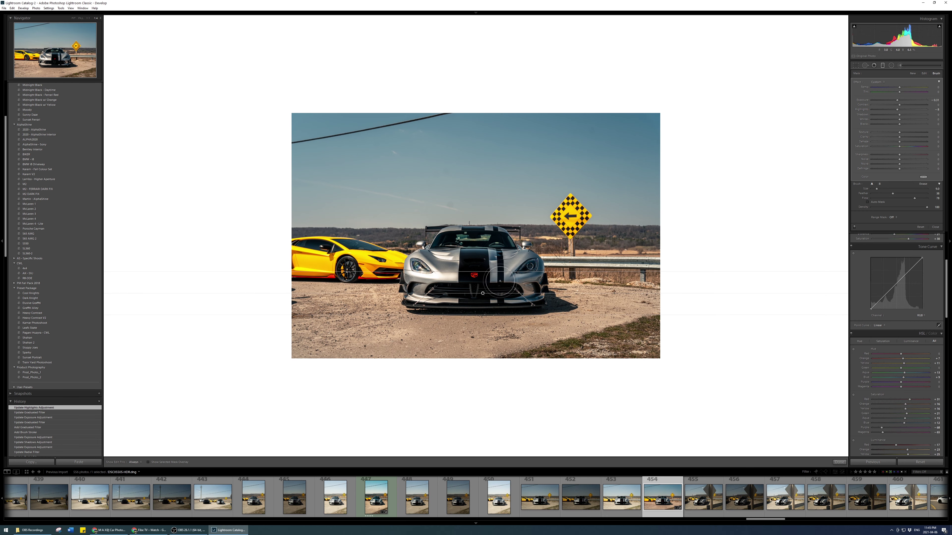
key("o")
scroll(502, 288, "down", 4)
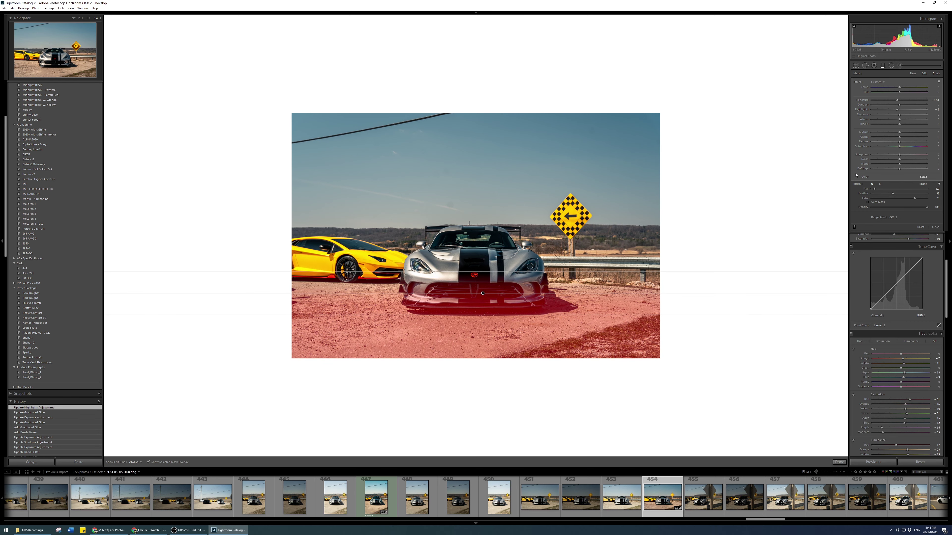
left_click(923, 184)
key("h")
mouse_move(524, 297)
left_mouse_down()
mouse_move(411, 291)
mouse_move(527, 297)
mouse_move(499, 300)
mouse_move(542, 287)
mouse_move(414, 290)
mouse_move(529, 288)
mouse_move(443, 296)
mouse_move(459, 299)
mouse_move(522, 295)
mouse_move(404, 290)
mouse_move(536, 289)
left_mouse_up()
Hide the mask overlay, finish the gradient adjustment and enlarge the photo to fill the view
key("h")
key("o")
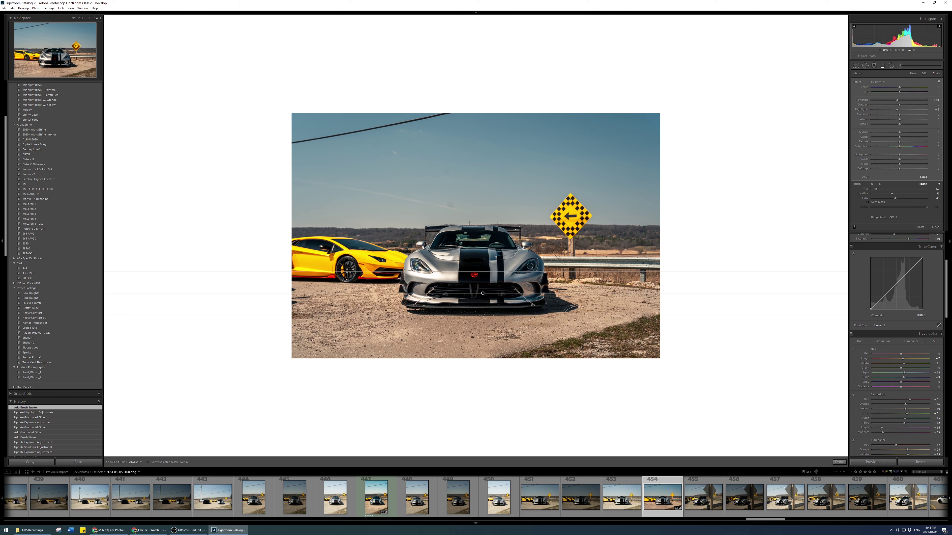
left_click(837, 462)
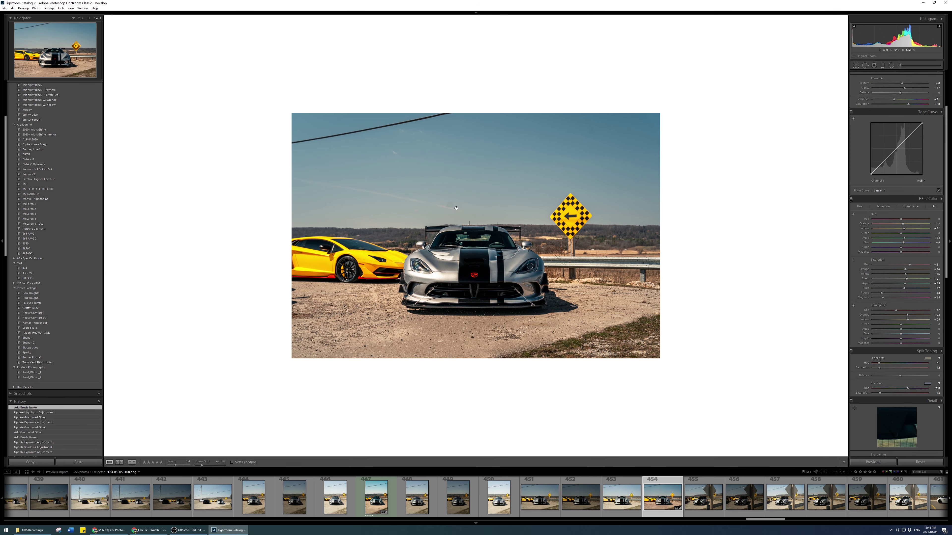
left_click(449, 215)
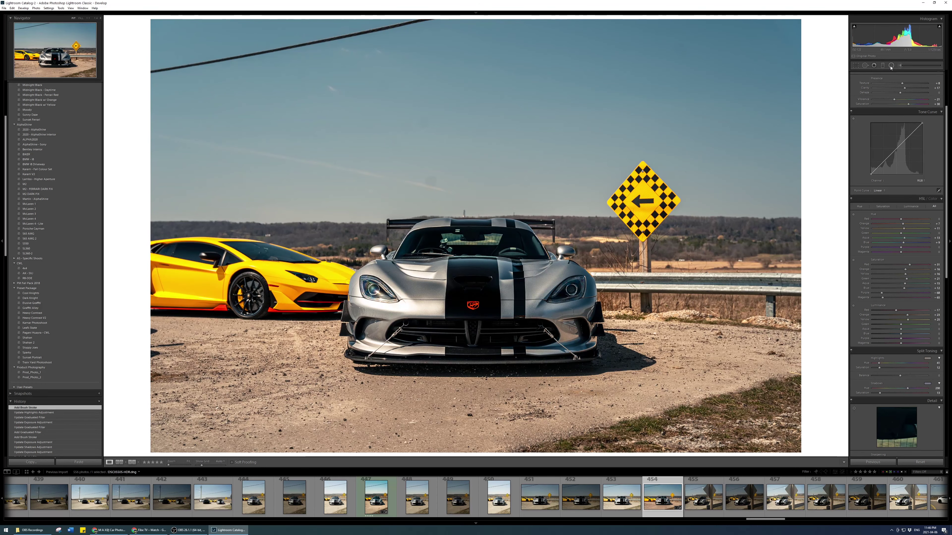
Heal three small dust specks in the sky with Spot Removal, then zoom back out
left_click(865, 66)
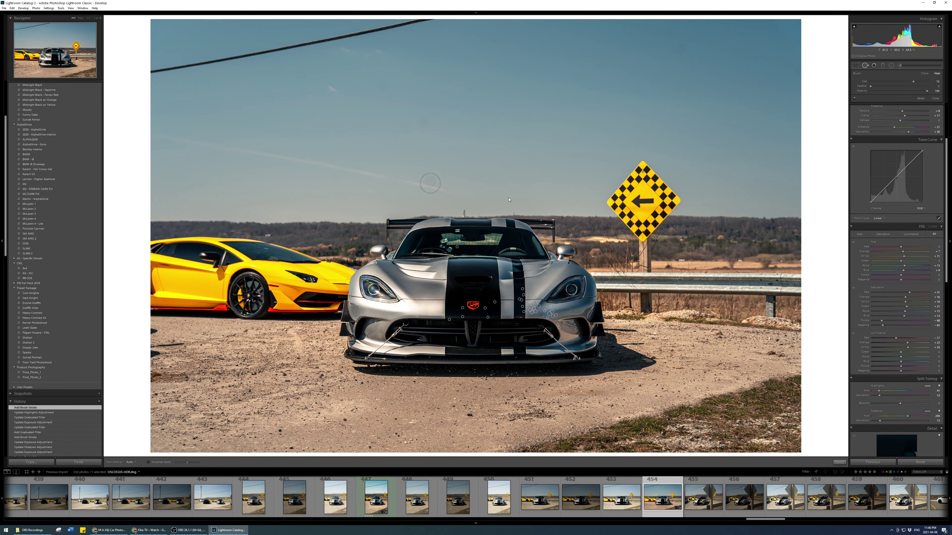
left_click(430, 183)
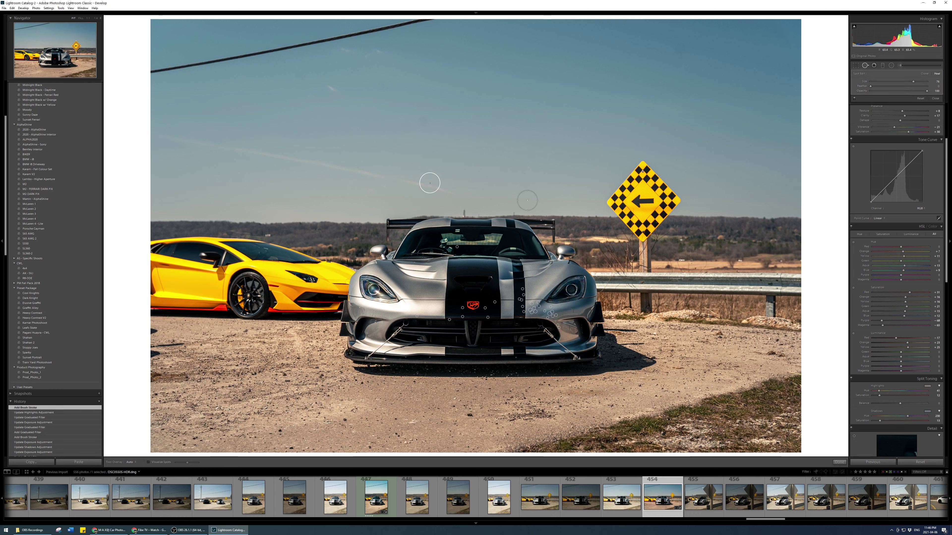
left_click(424, 122)
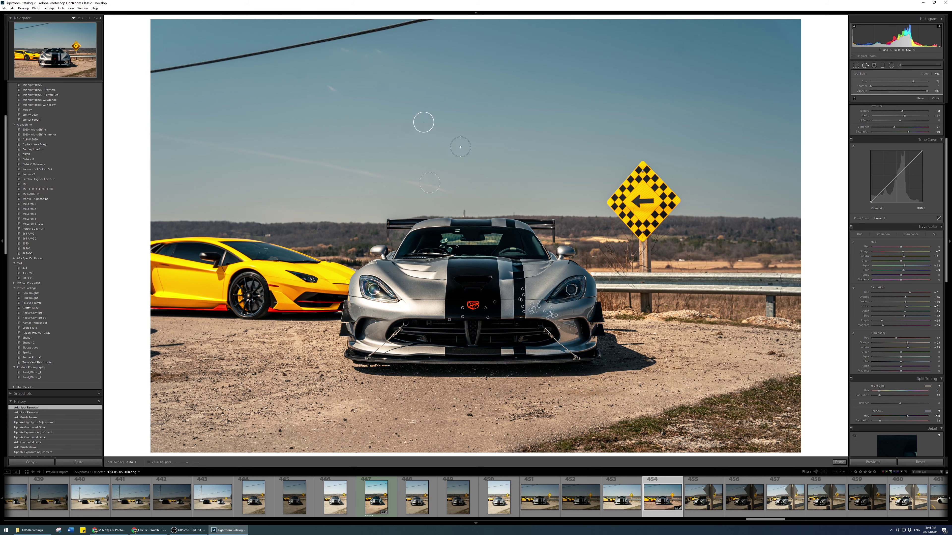
left_click(684, 48)
left_click(839, 462)
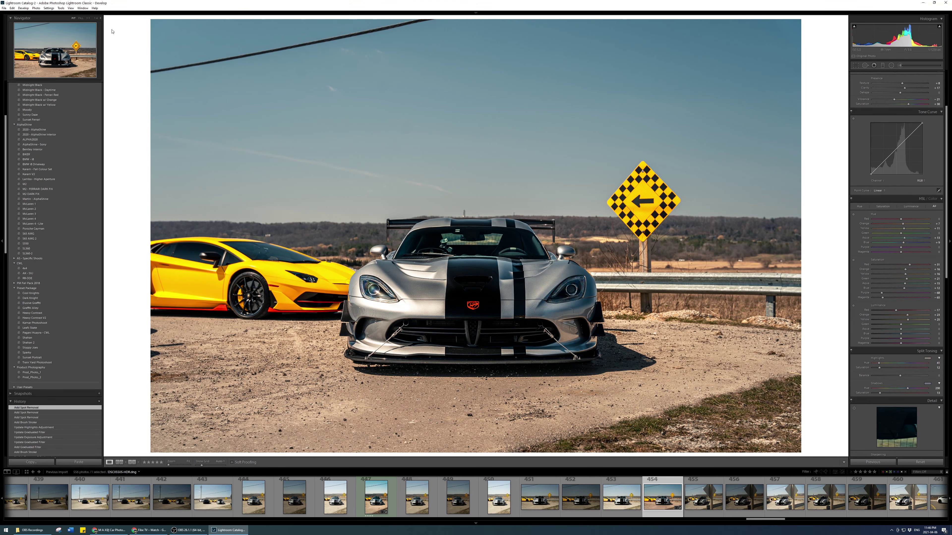
key("ctrl+minus")
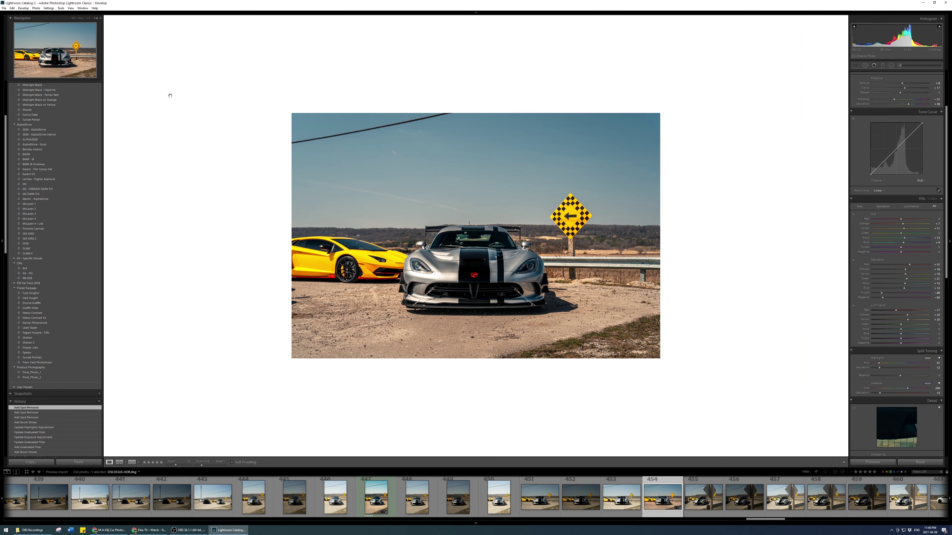
key("backslash")
key("backslash")
key("backslash")
key("backslash")
key("backslash")
key("backslash")
key("backslash")
key("backslash")
key("backslash")
key("backslash")
key("backslash")
key("backslash")
left_click(74, 19)
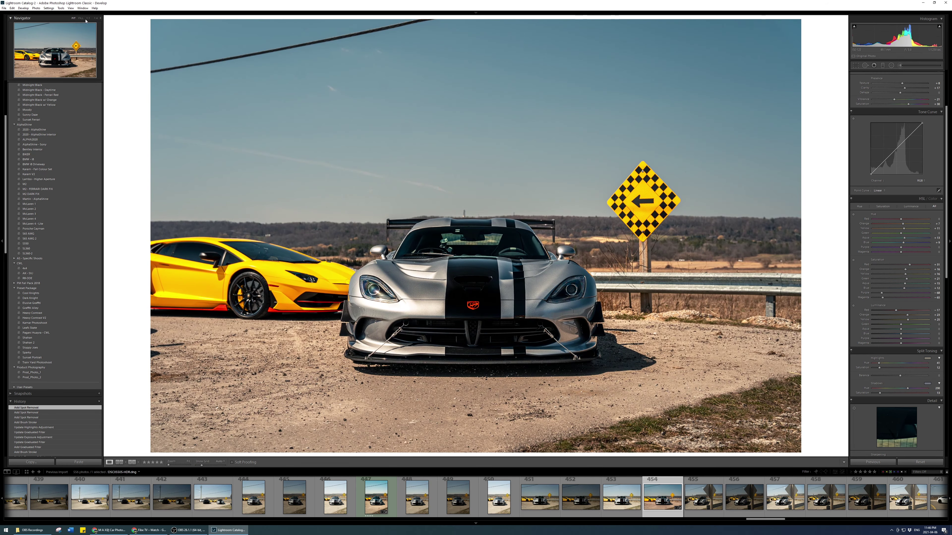
left_click(96, 19)
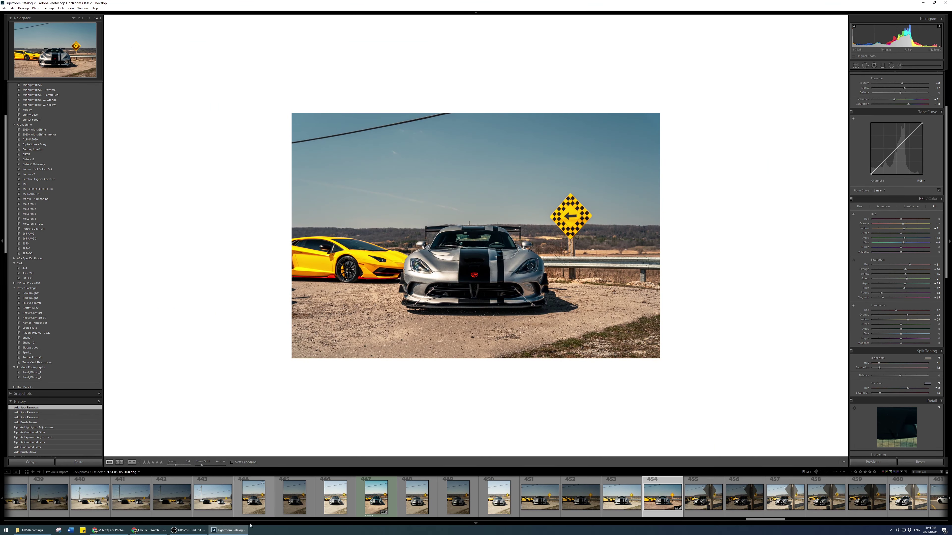